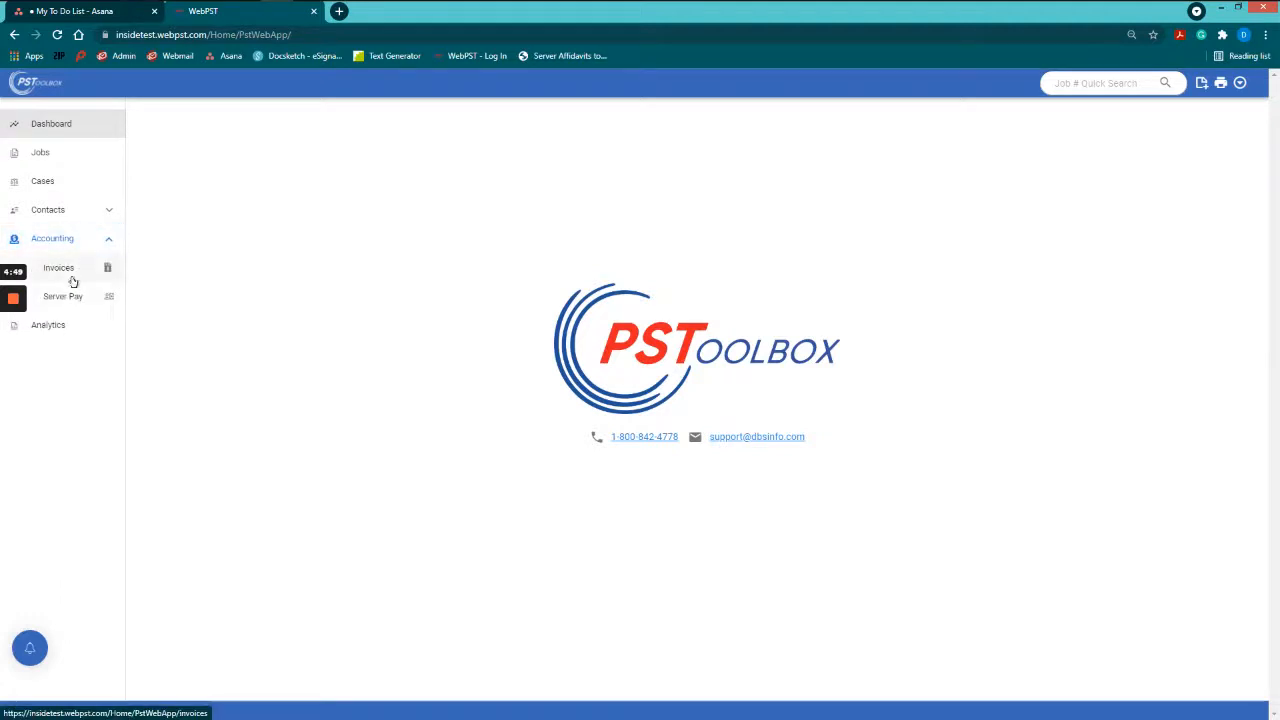
# Step: Open Accounting > Invoices to reach the Search Invoices page
pyautogui.click(60, 268)
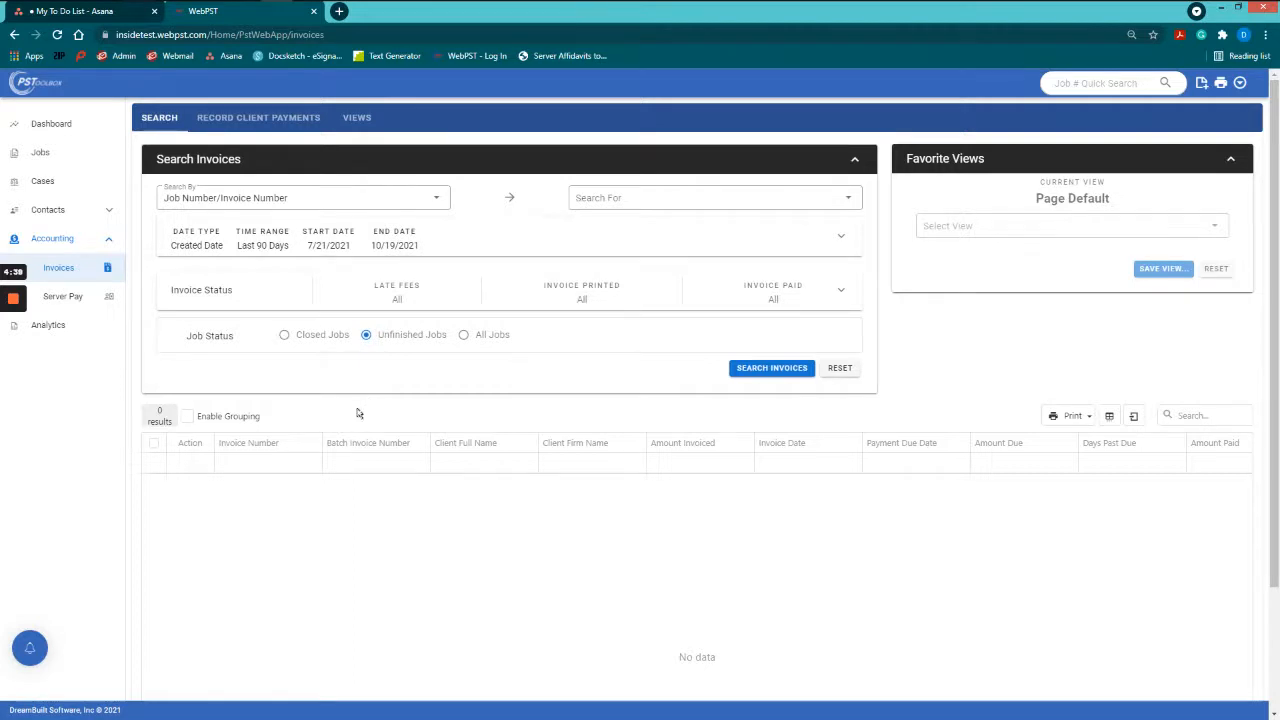
pyautogui.click(355, 205)
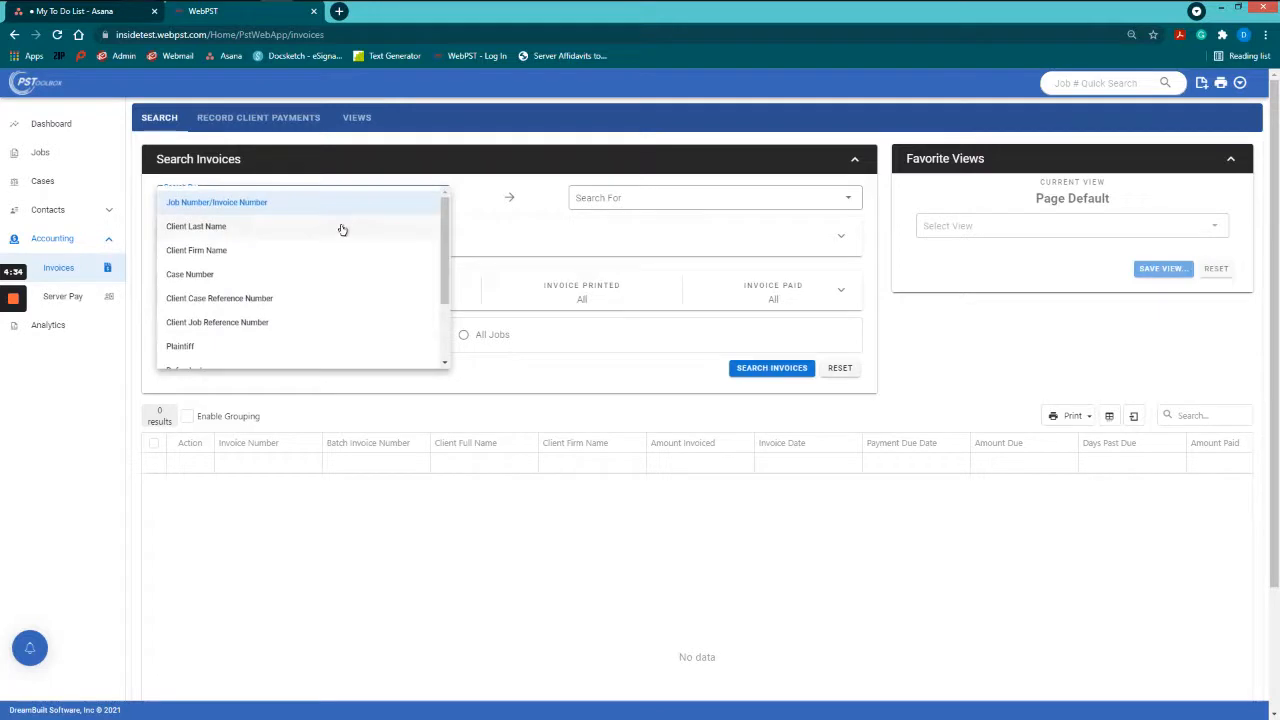
pyautogui.scroll(-3, 340, 235)
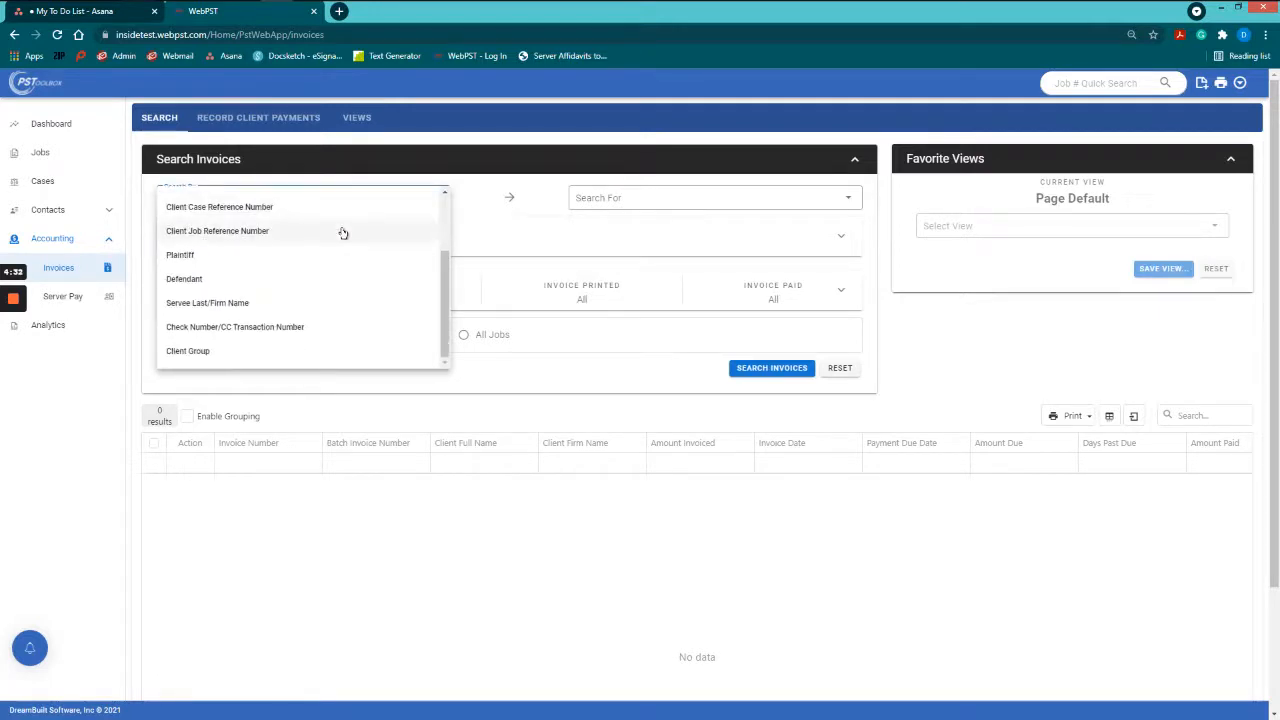
pyautogui.scroll(-1, 343, 235)
pyautogui.scroll(2, 343, 238)
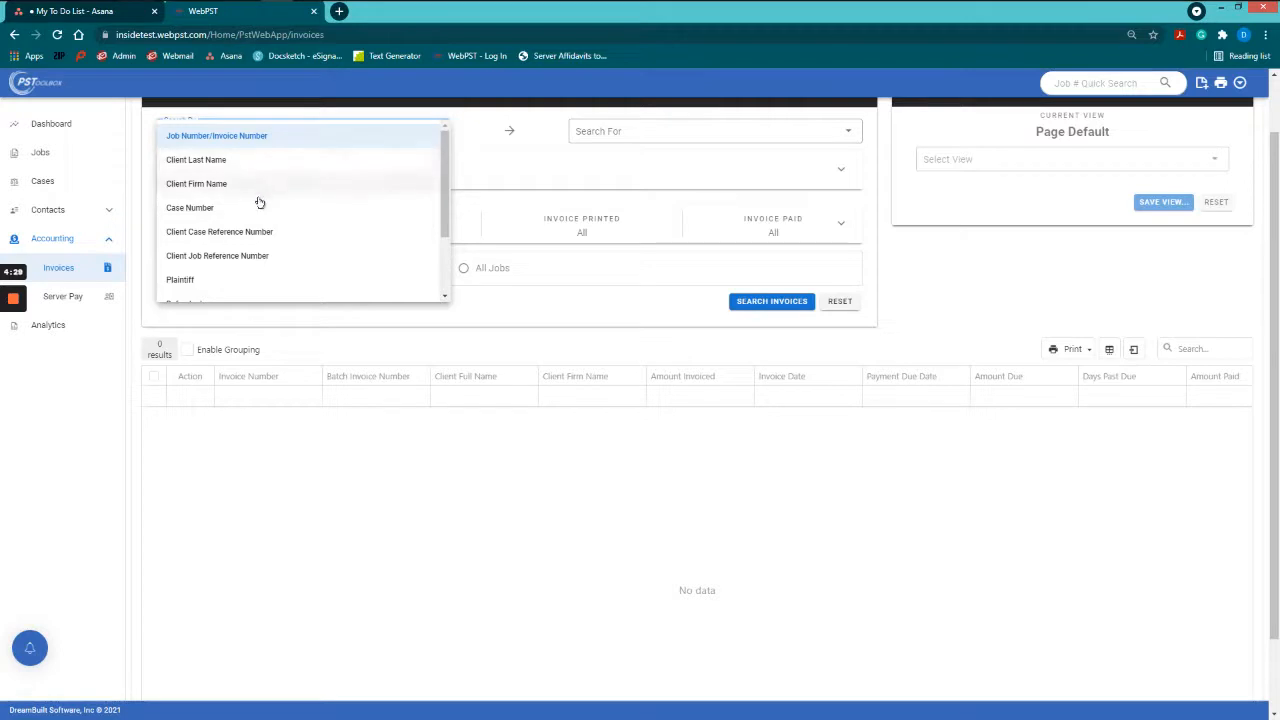
pyautogui.scroll(-2, 246, 279)
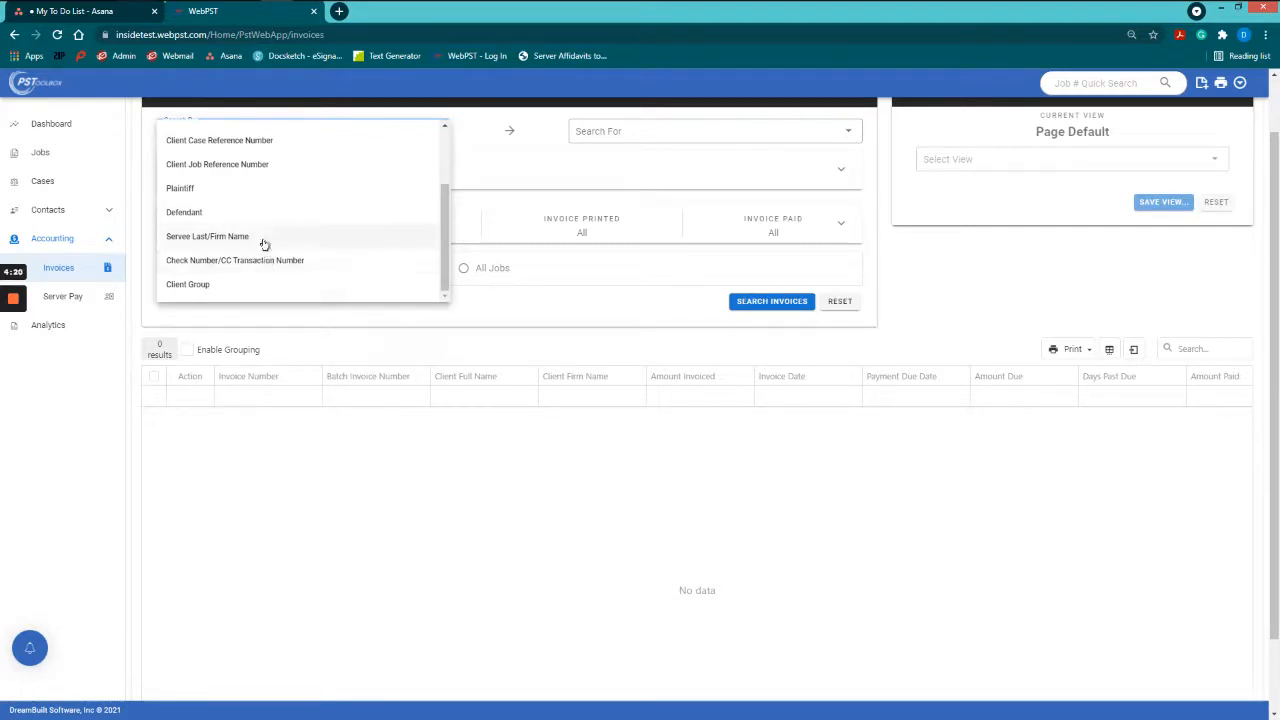
pyautogui.scroll(3, 263, 244)
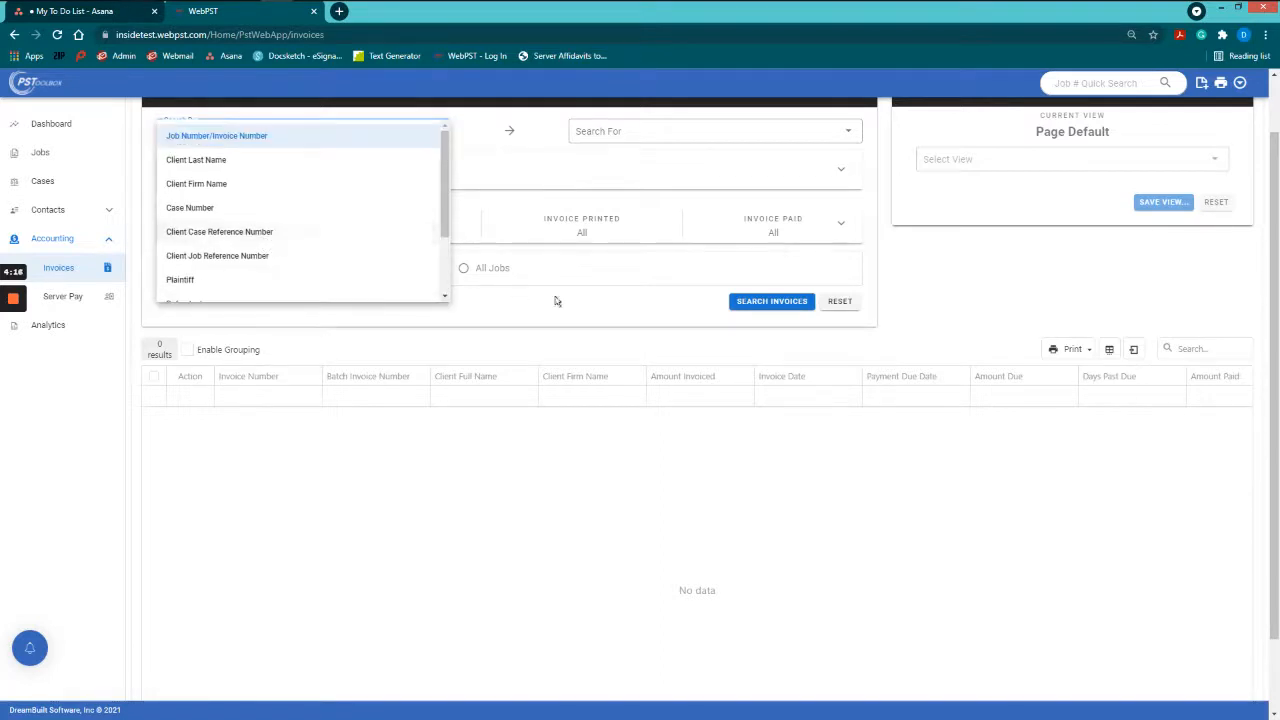
pyautogui.click(338, 143)
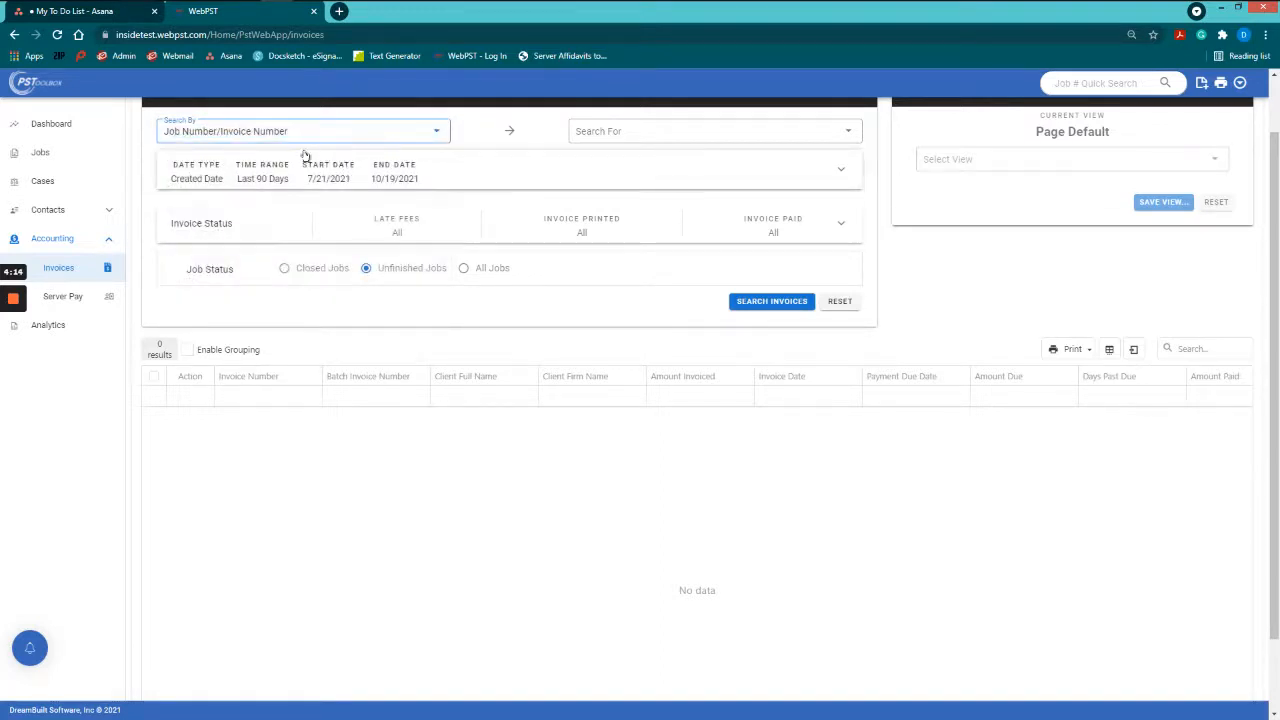
pyautogui.scroll(1, 448, 177)
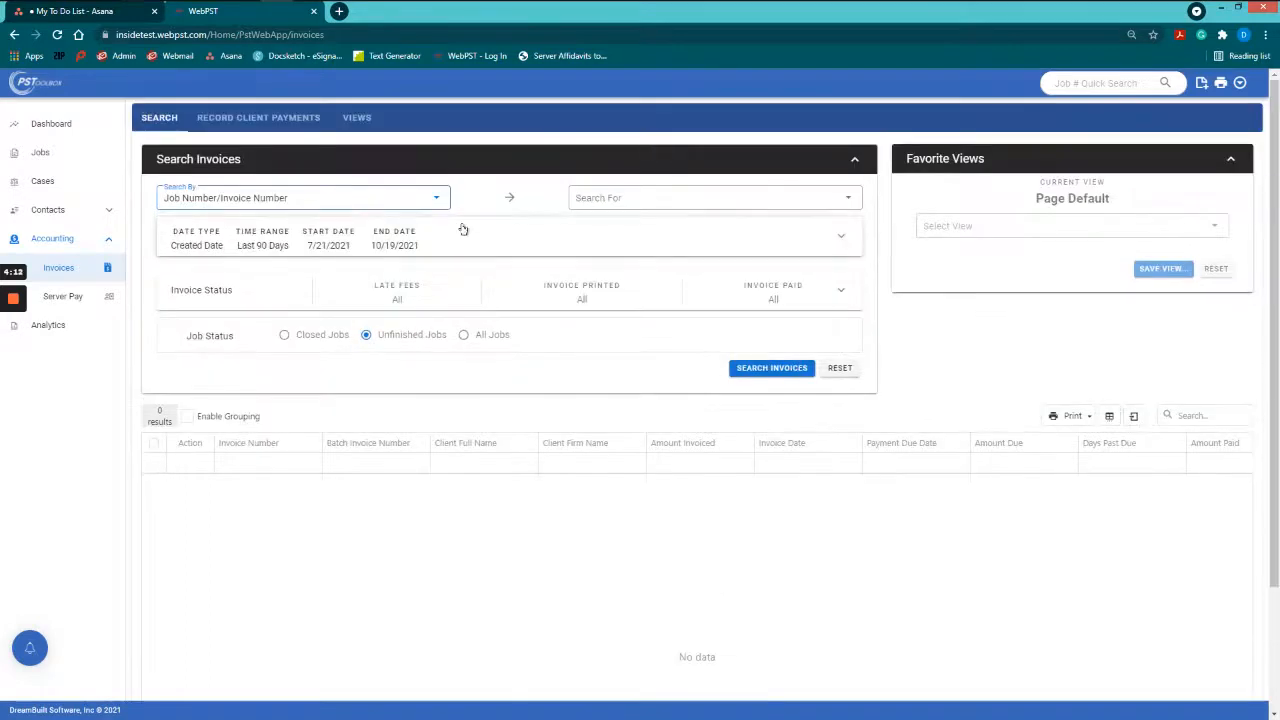
# Step: Expand Date Range and review date types, keeping Created Date, then bring up time range choices
pyautogui.click(440, 230)
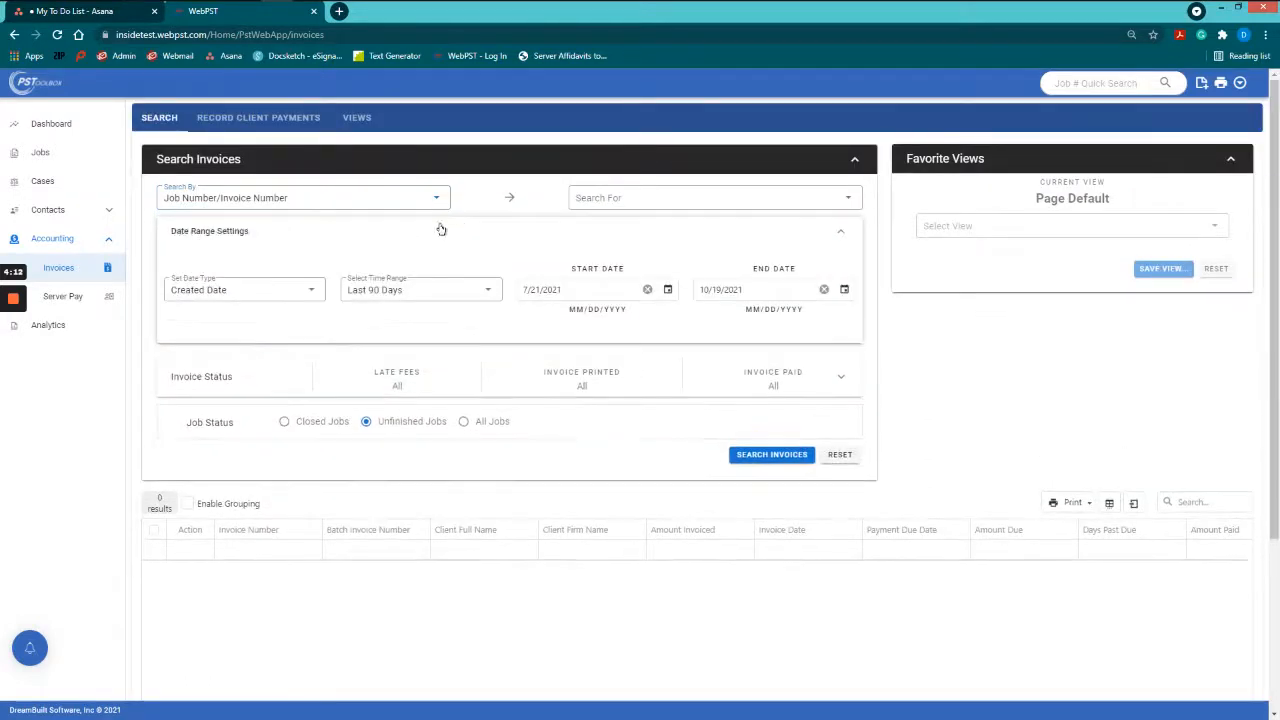
pyautogui.click(312, 293)
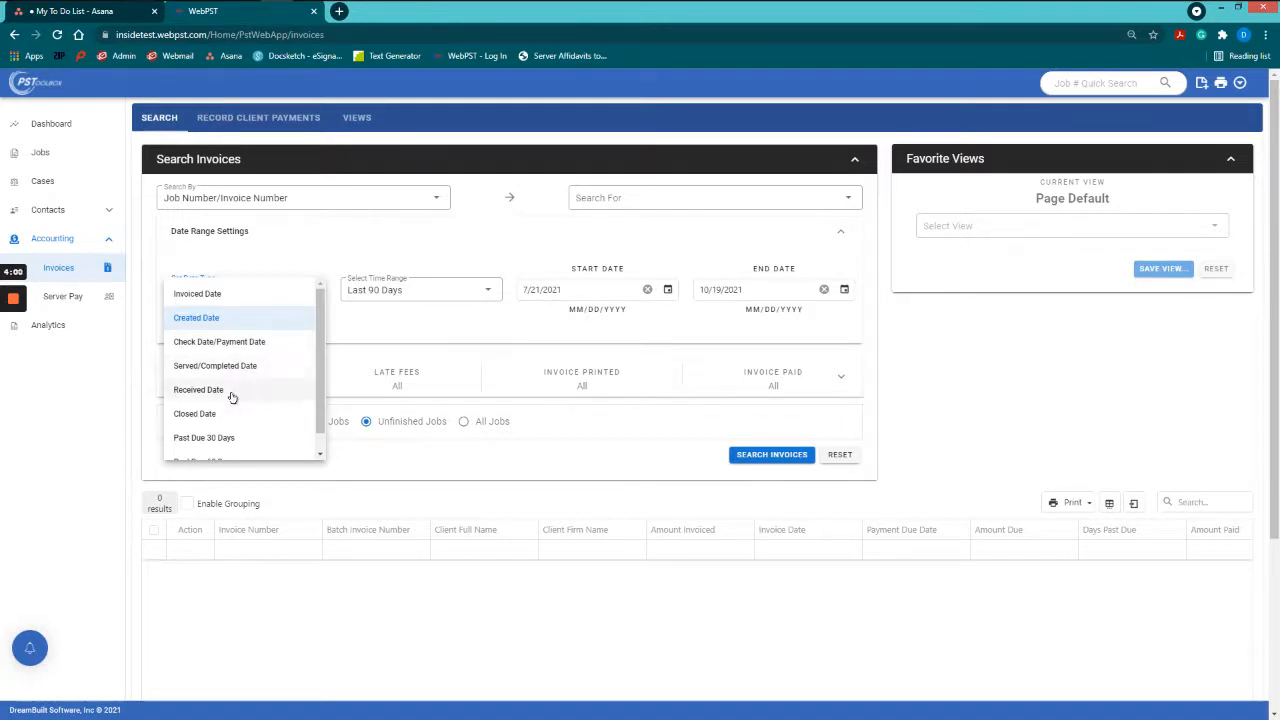
pyautogui.scroll(-1, 227, 421)
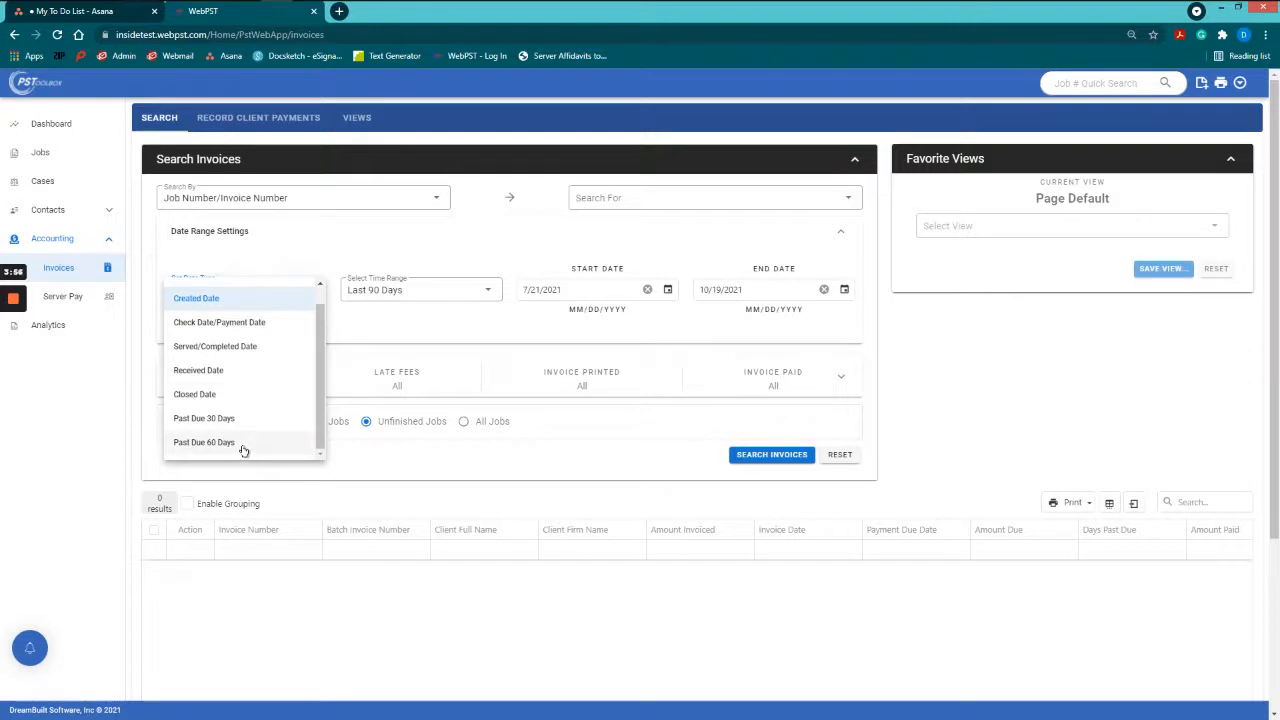
pyautogui.scroll(1, 243, 450)
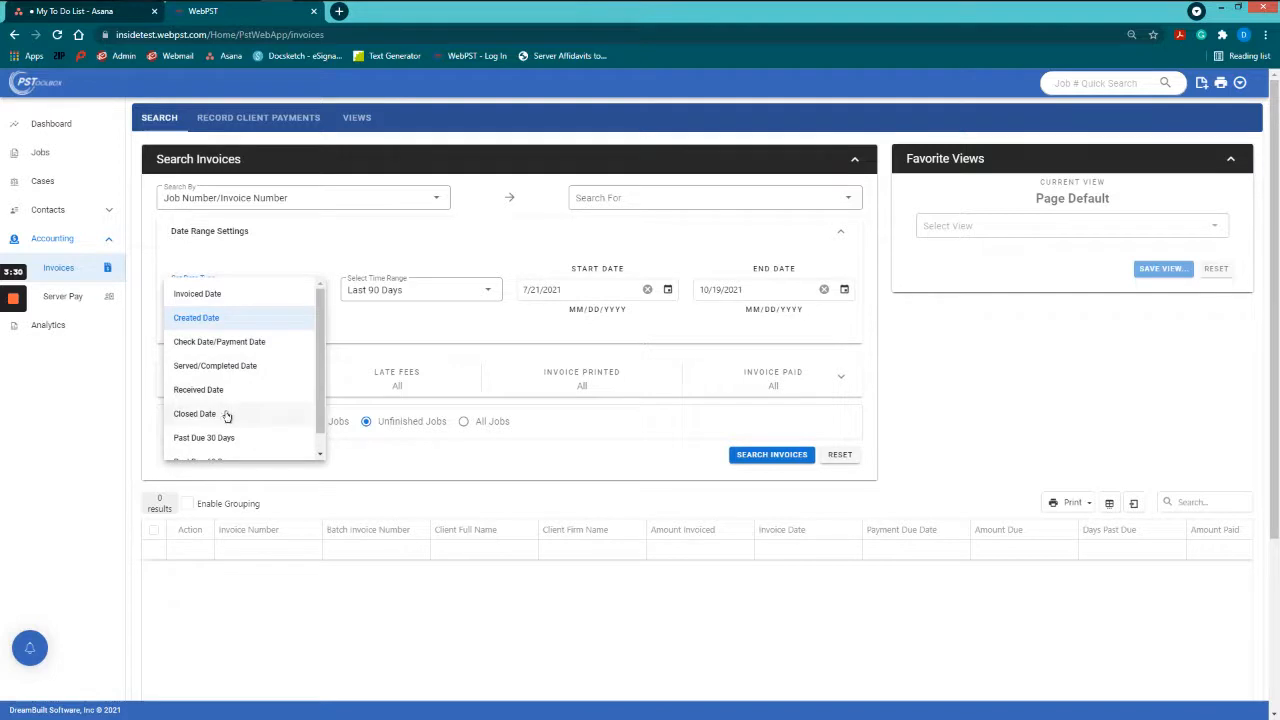
pyautogui.scroll(-3, 227, 416)
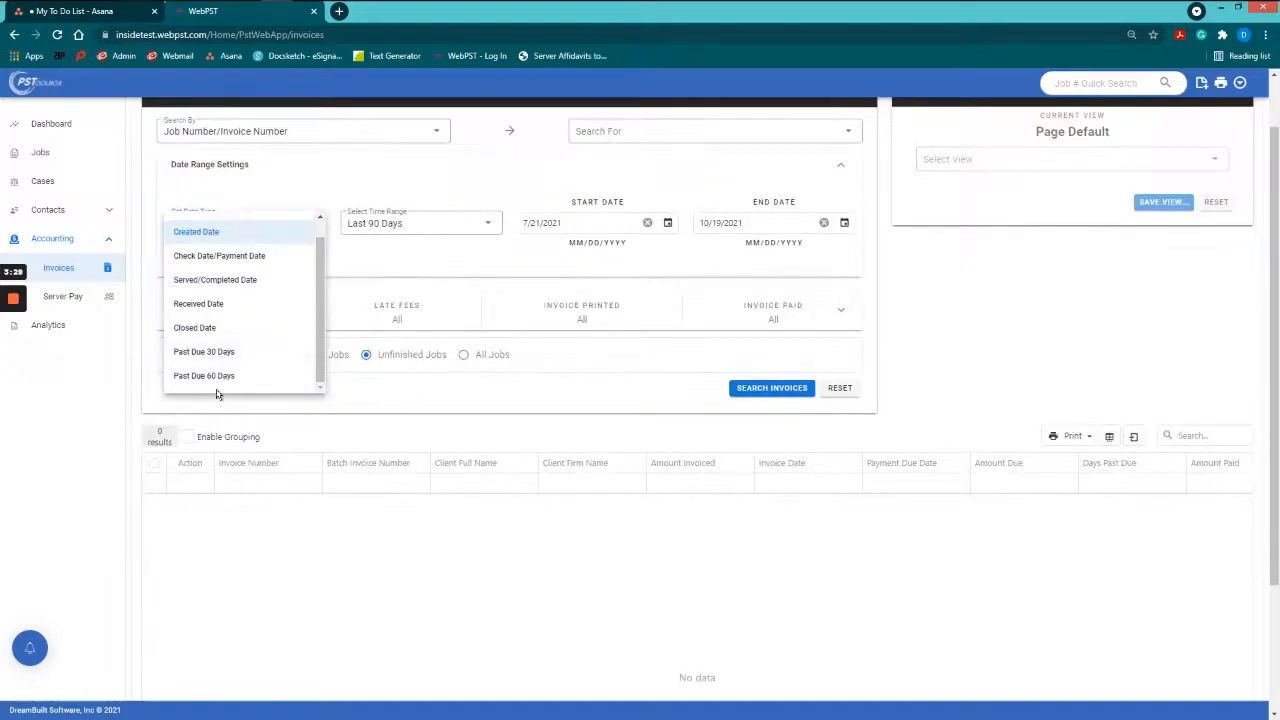
pyautogui.click(458, 228)
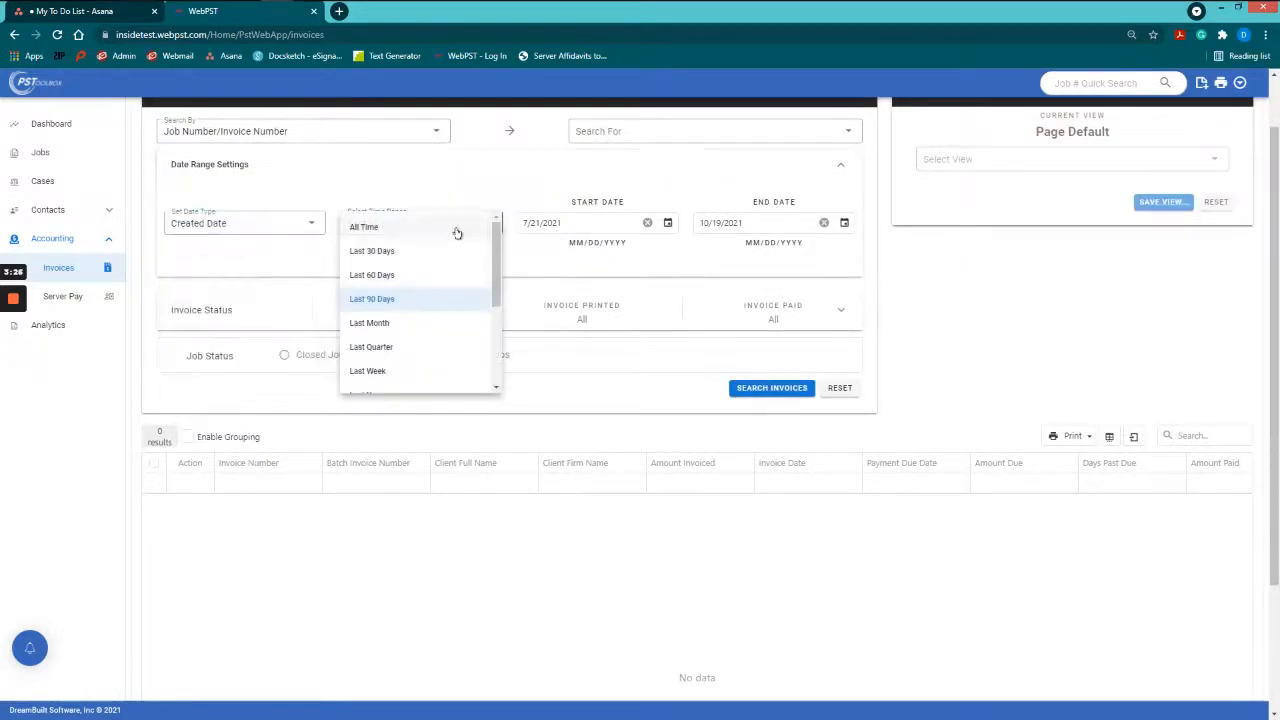
# Step: Choose Year to Date as the time range (1/1/2021 to 10/19/2021)
pyautogui.scroll(-1, 445, 256)
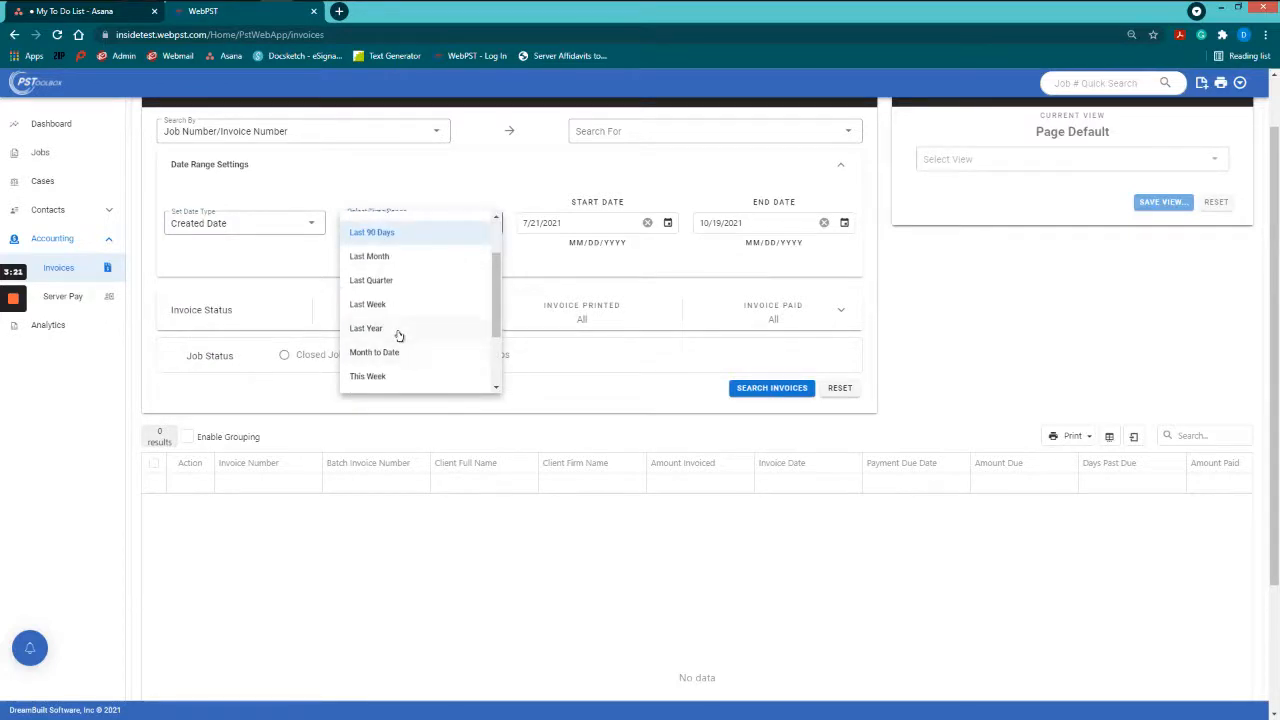
pyautogui.scroll(-1, 409, 332)
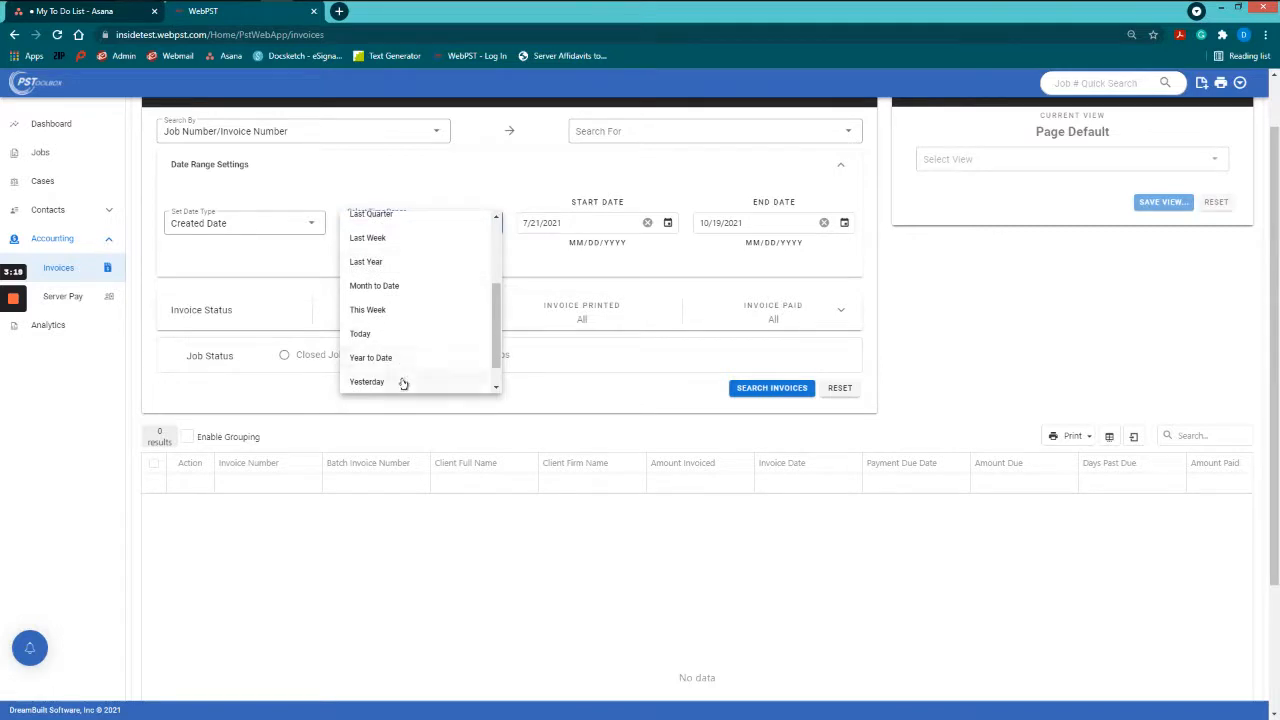
pyautogui.scroll(-1, 402, 380)
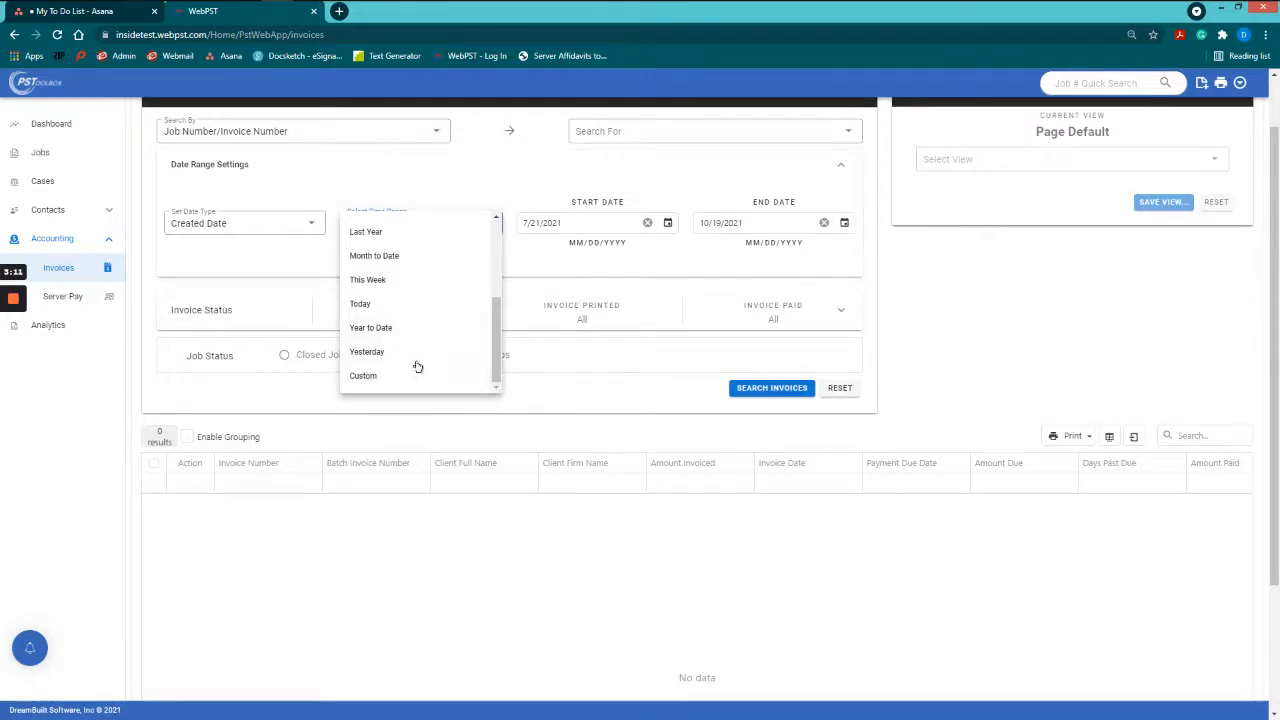
pyautogui.scroll(1, 432, 320)
pyautogui.scroll(-1, 391, 379)
pyautogui.click(403, 328)
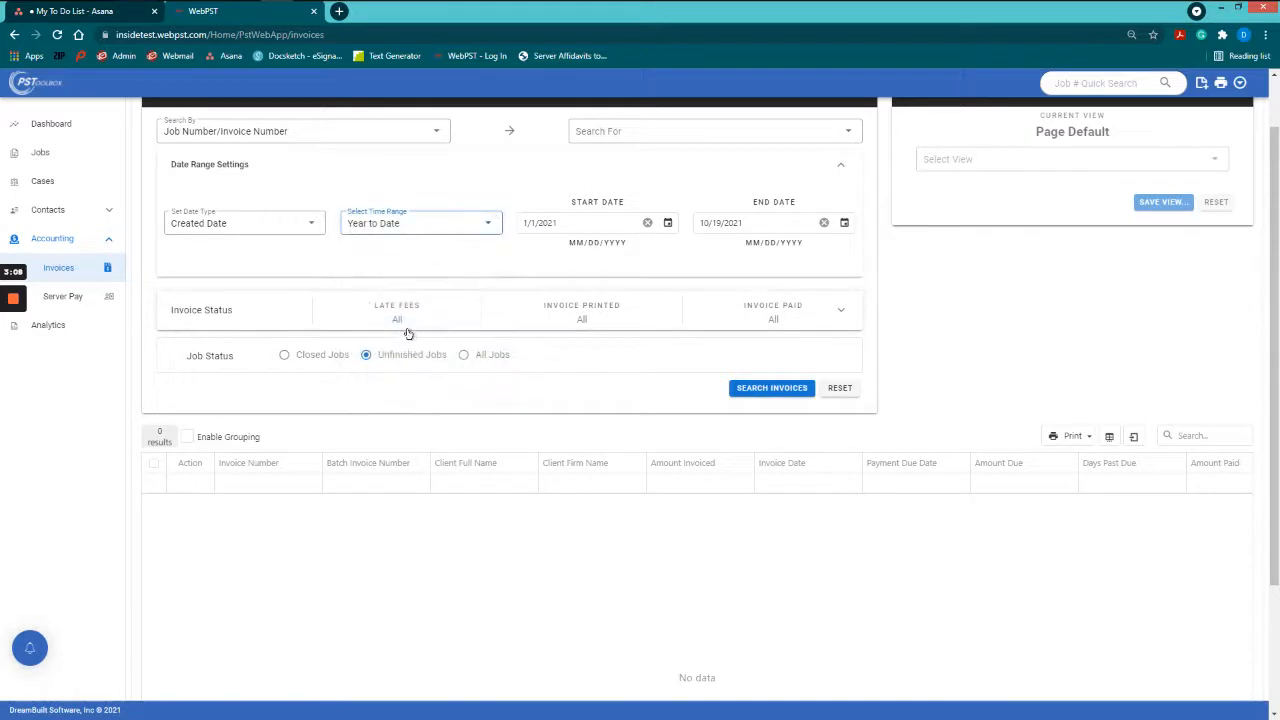
# Step: Expand Invoice Status to show the Late Fees, Invoice Printed and Invoice Paid options
pyautogui.click(460, 326)
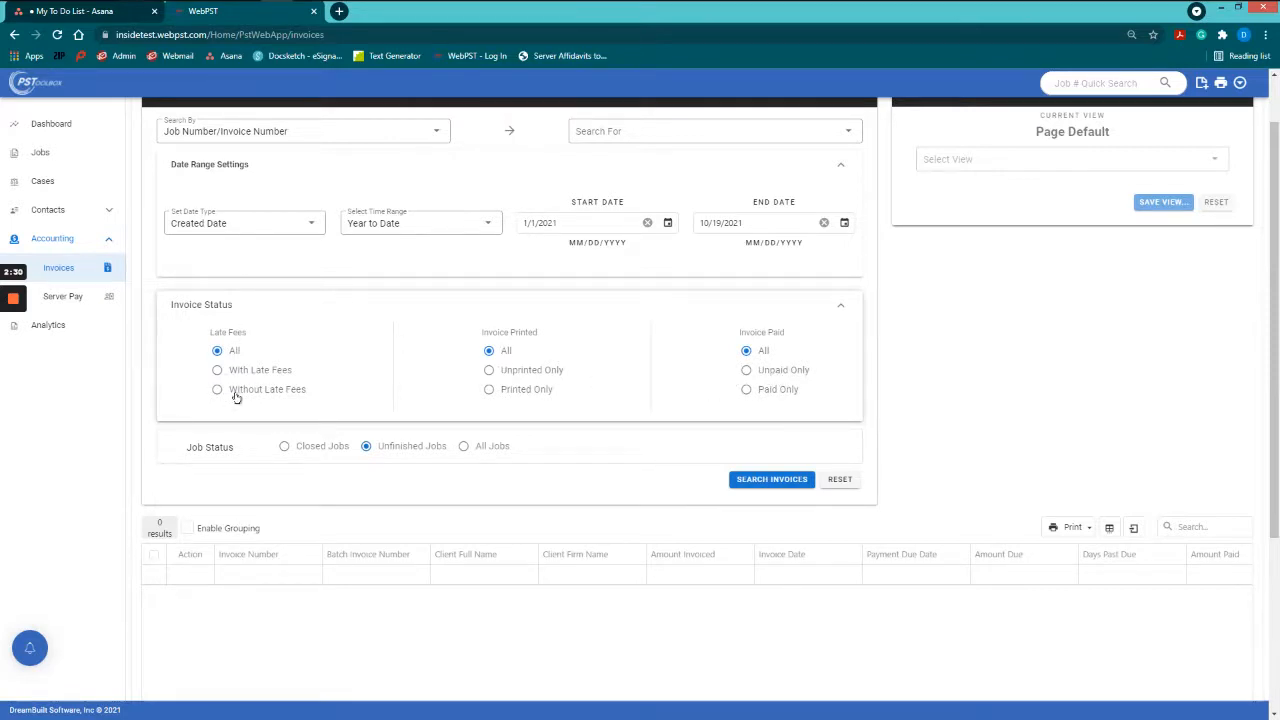
# Step: Select Printed Only, Unpaid Only and Closed Jobs, leaving late fees at All
pyautogui.click(490, 390)
pyautogui.click(766, 373)
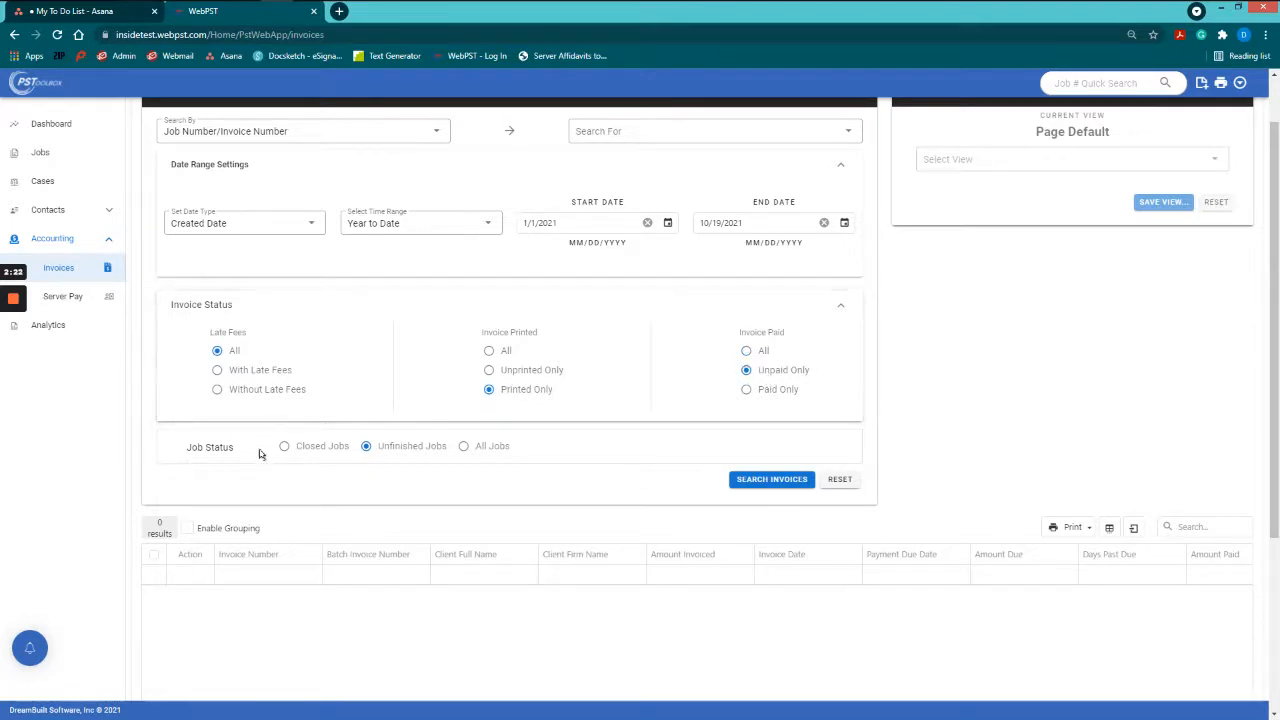
pyautogui.click(322, 453)
pyautogui.scroll(-1, 726, 473)
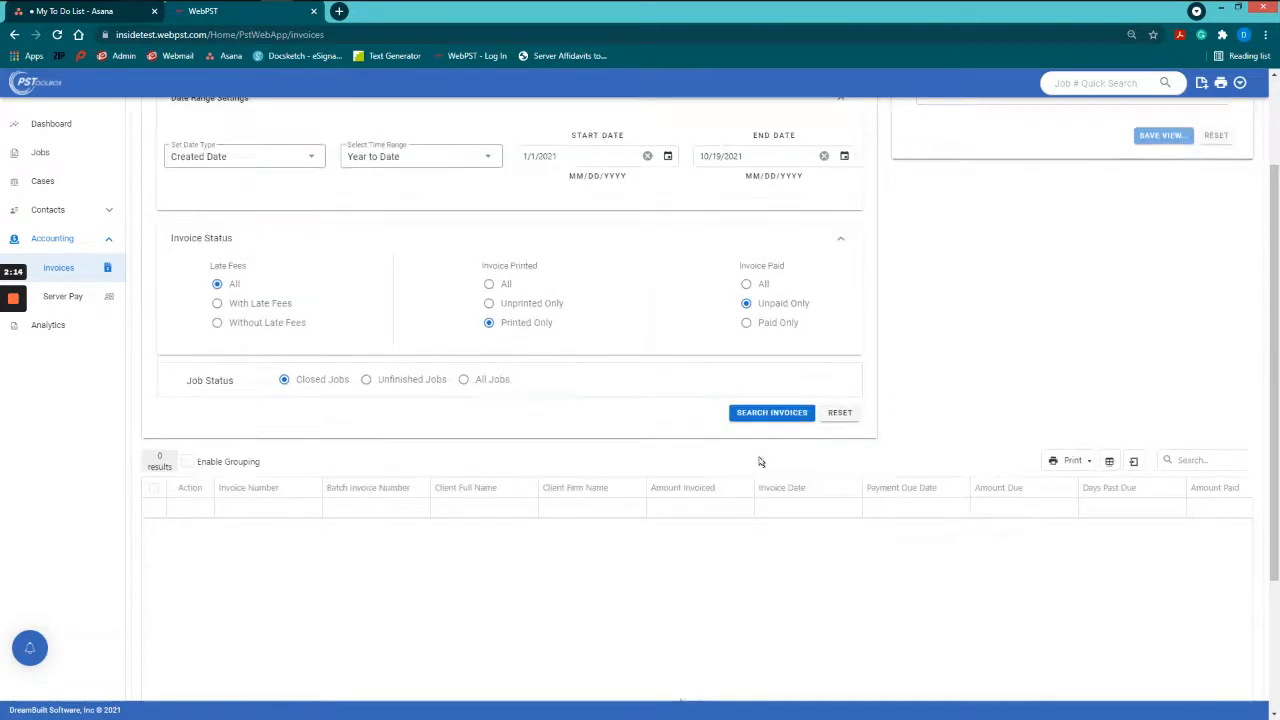
# Step: Search invoices and review the 74 printed, unpaid, closed-job results
pyautogui.click(777, 414)
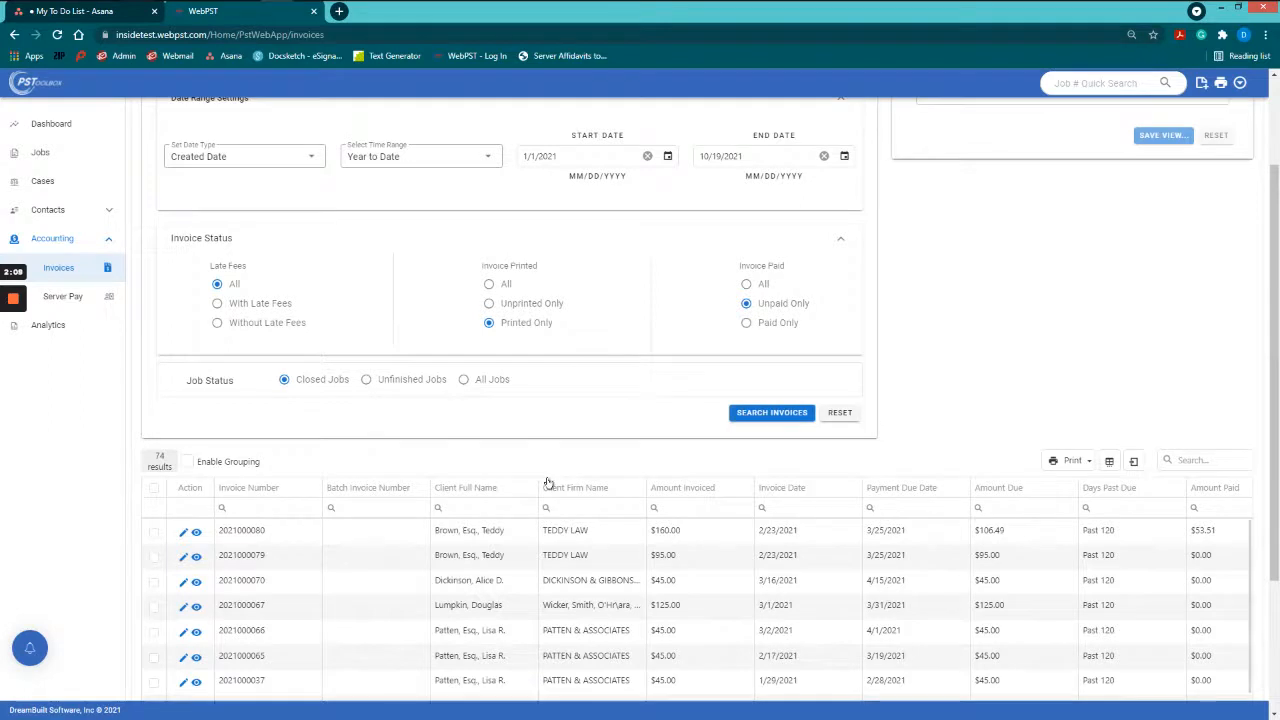
pyautogui.scroll(-1, 492, 484)
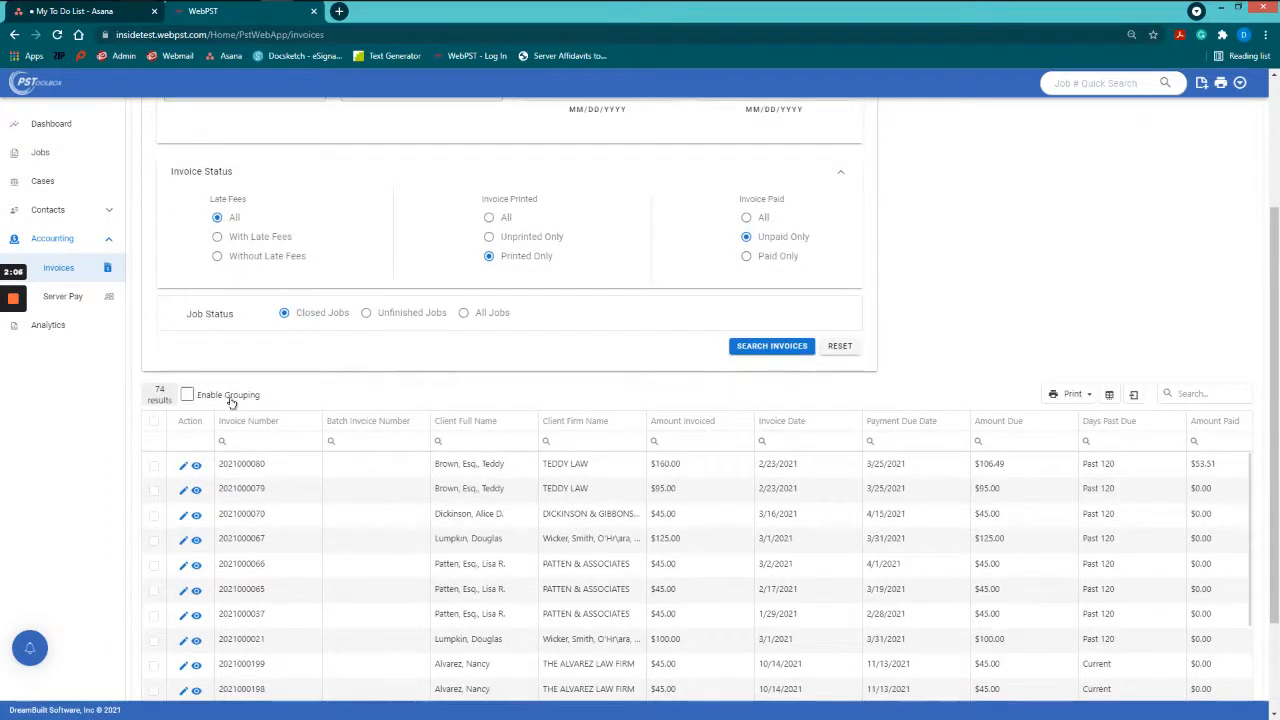
pyautogui.scroll(1, 250, 457)
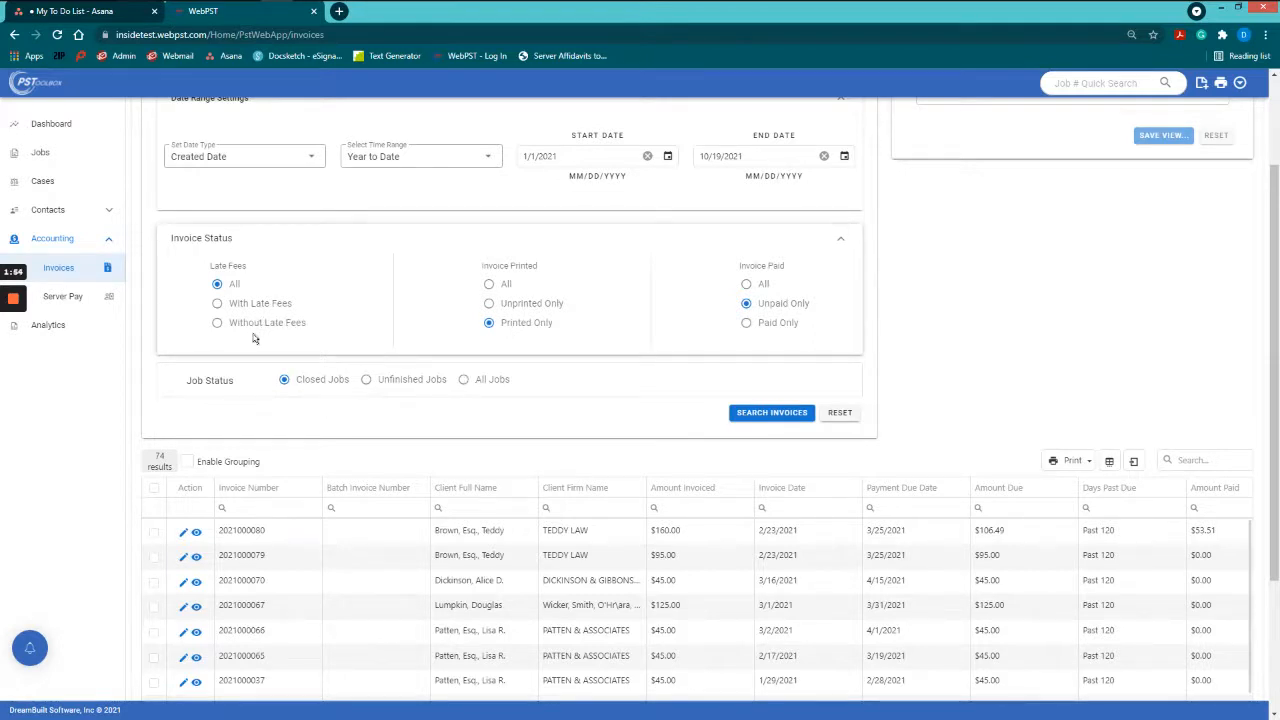
pyautogui.scroll(-1, 313, 445)
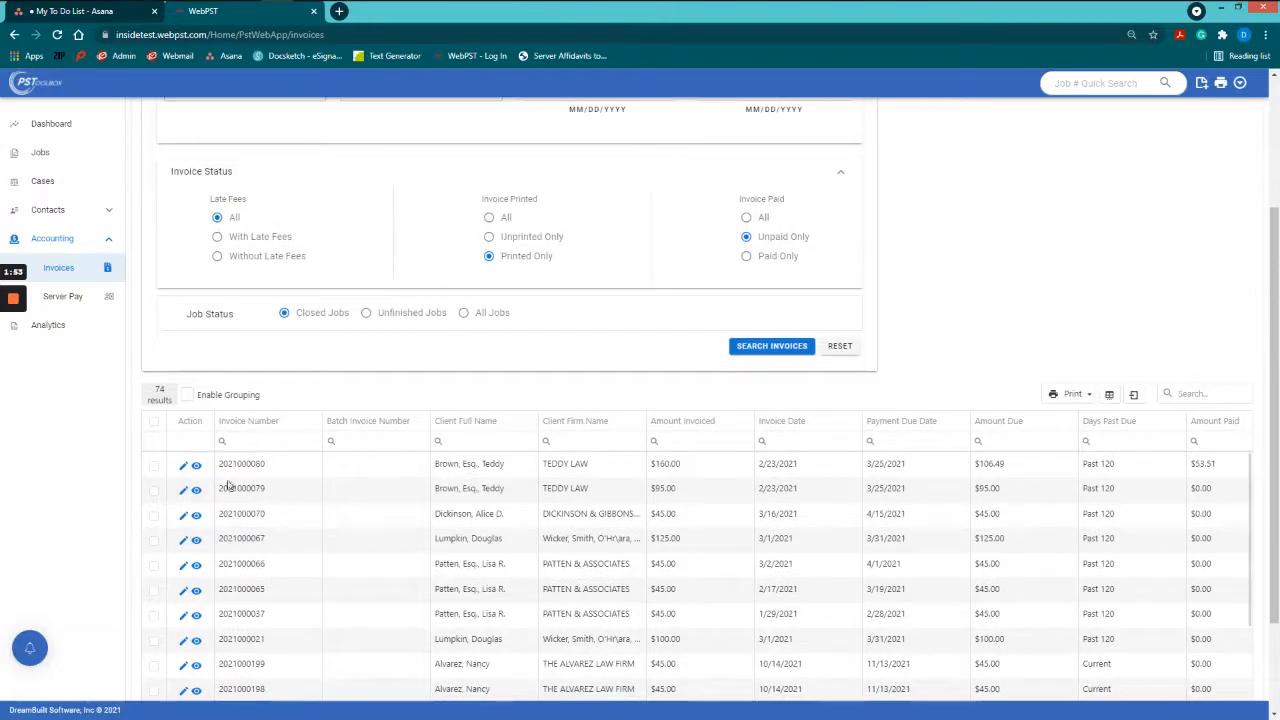
pyautogui.click(182, 466)
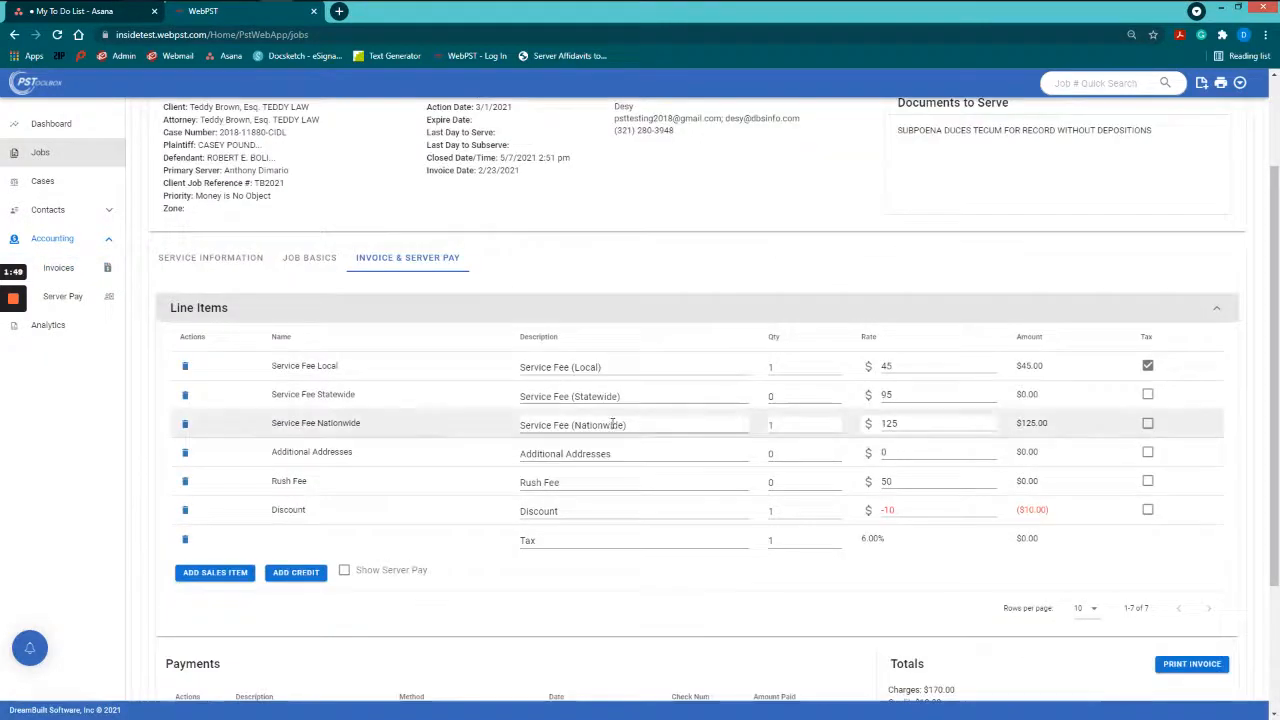
pyautogui.scroll(-3, 612, 424)
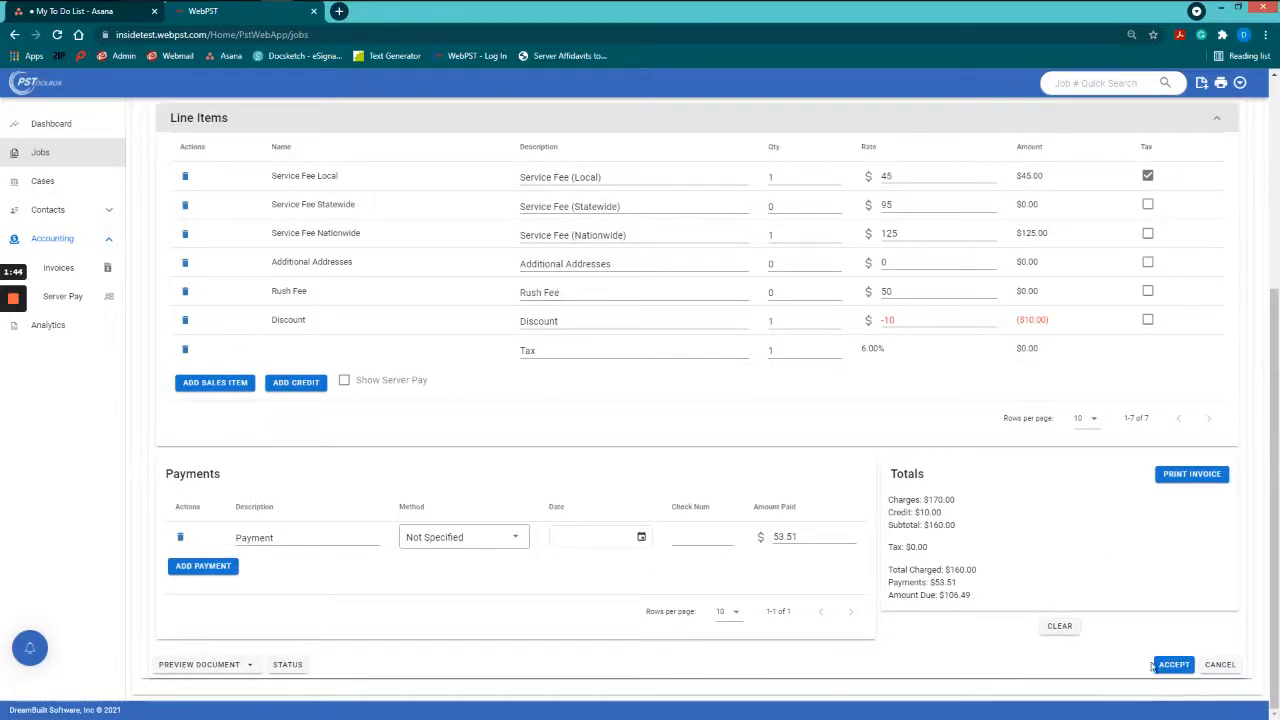
pyautogui.click(1208, 665)
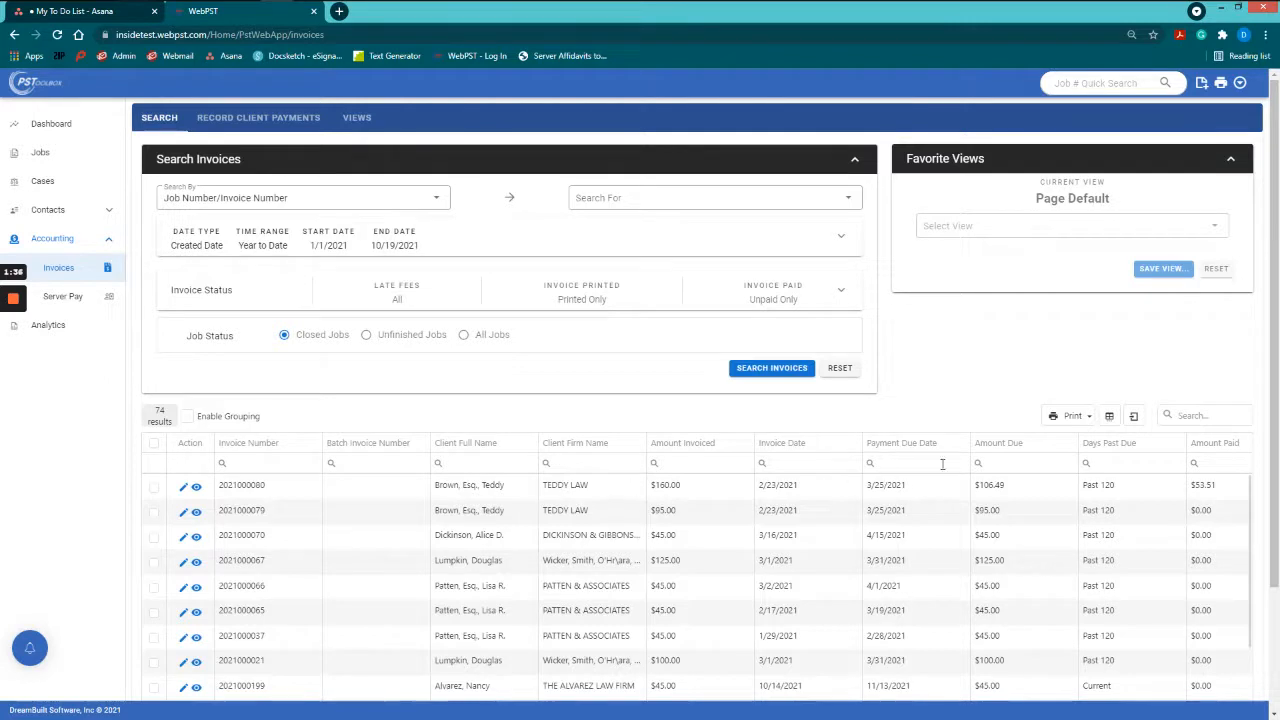
pyautogui.click(572, 462)
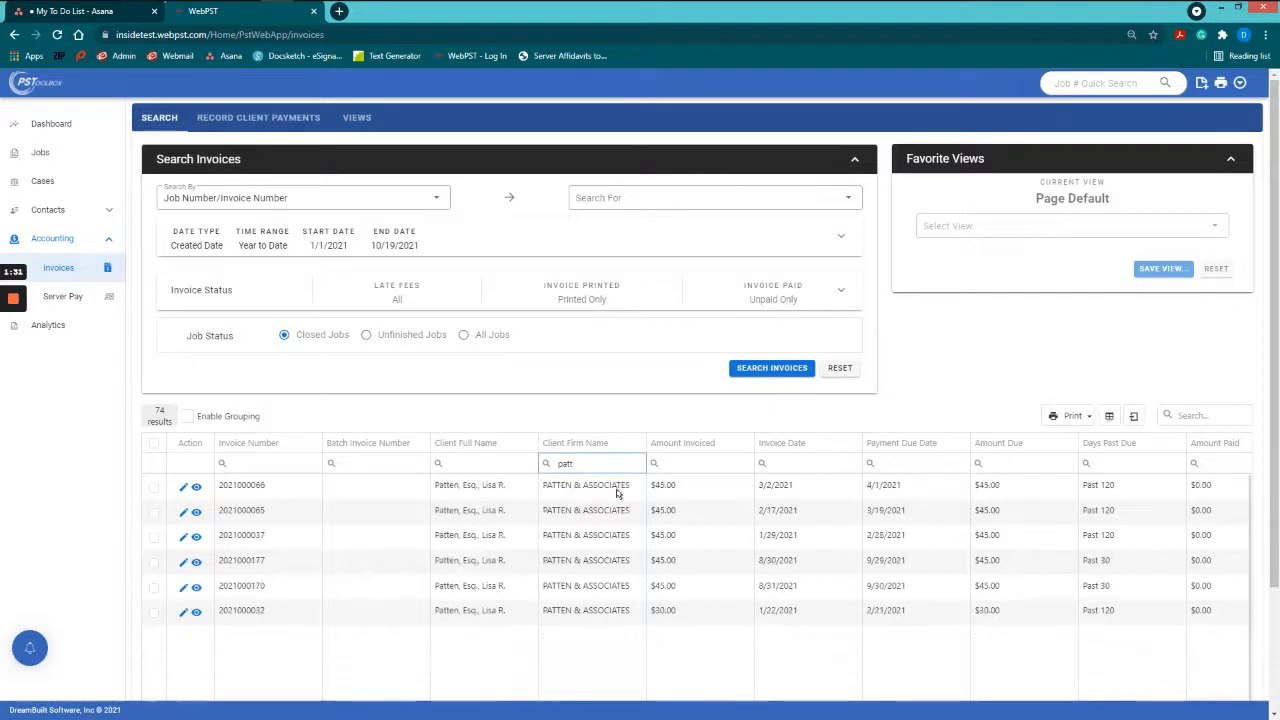
pyautogui.click(654, 463)
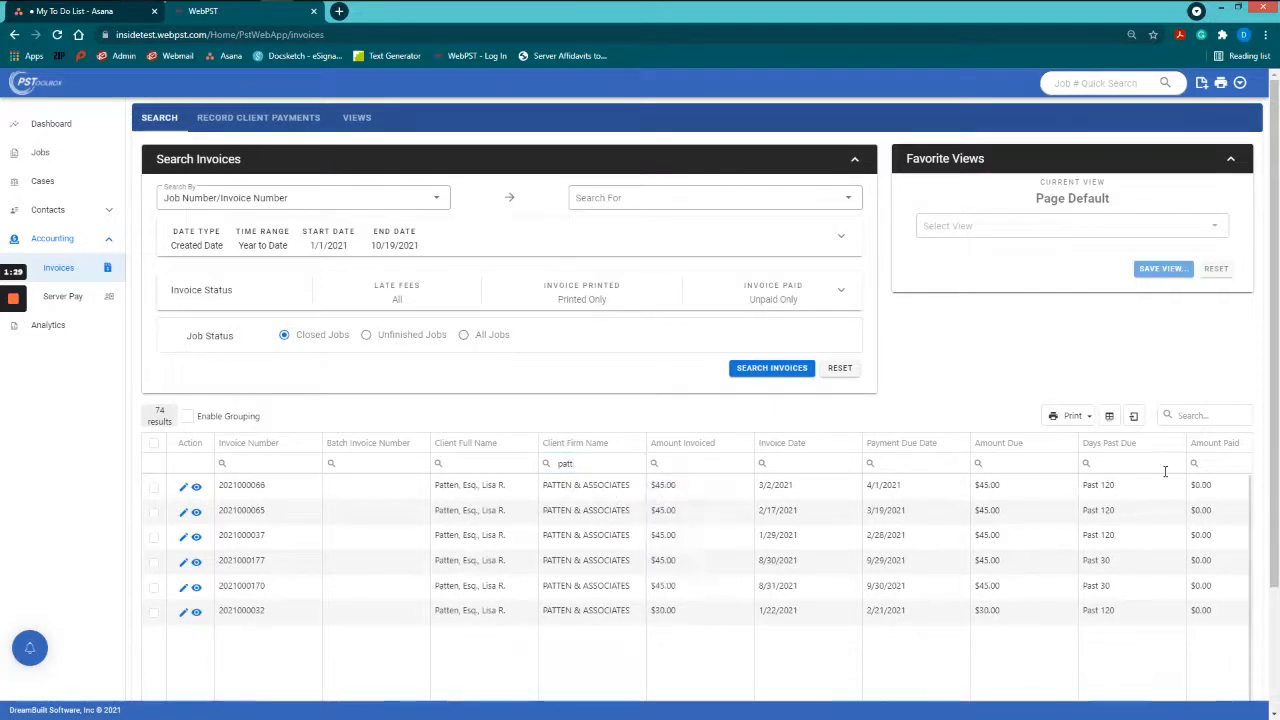
pyautogui.click(572, 463)
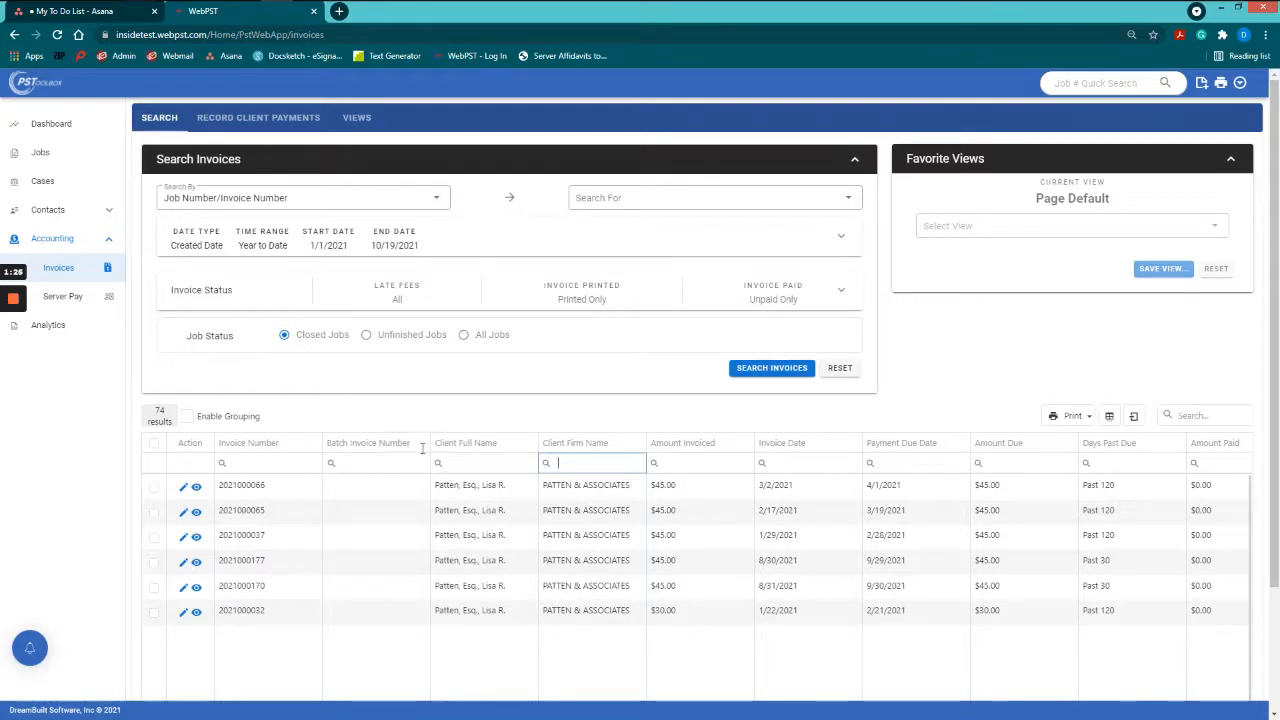
pyautogui.click(1107, 418)
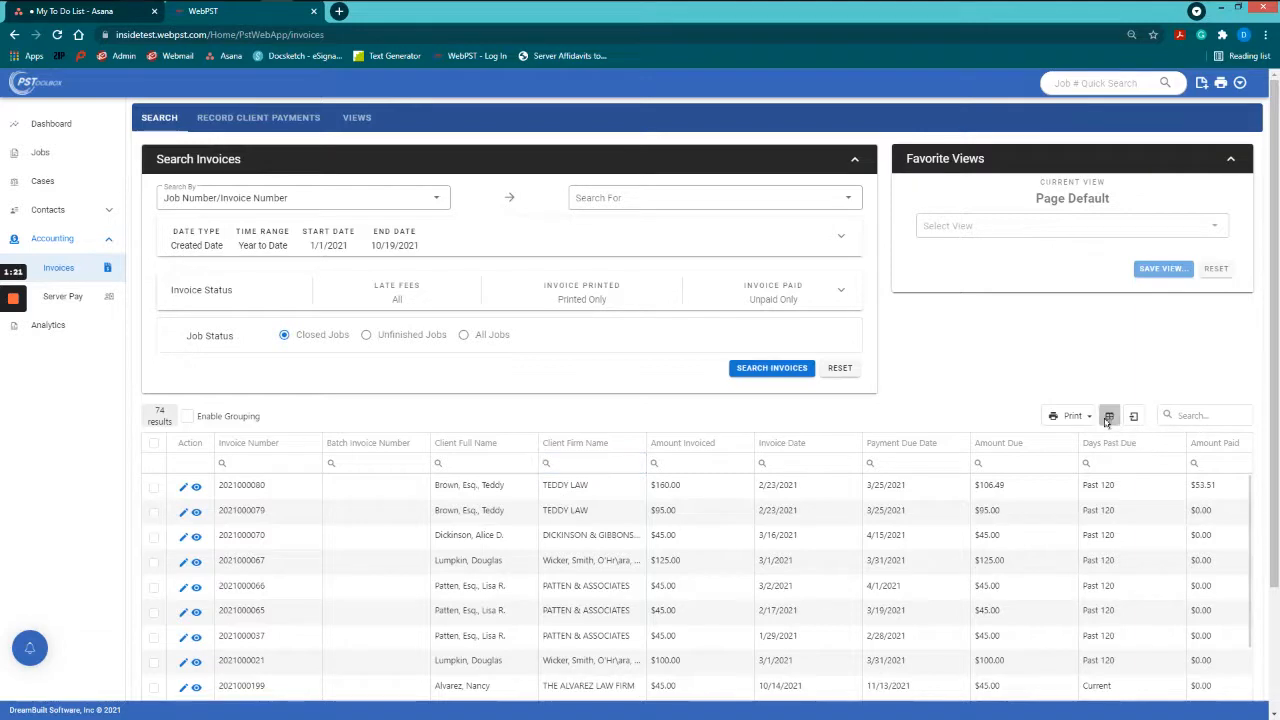
pyautogui.scroll(-3, 780, 302)
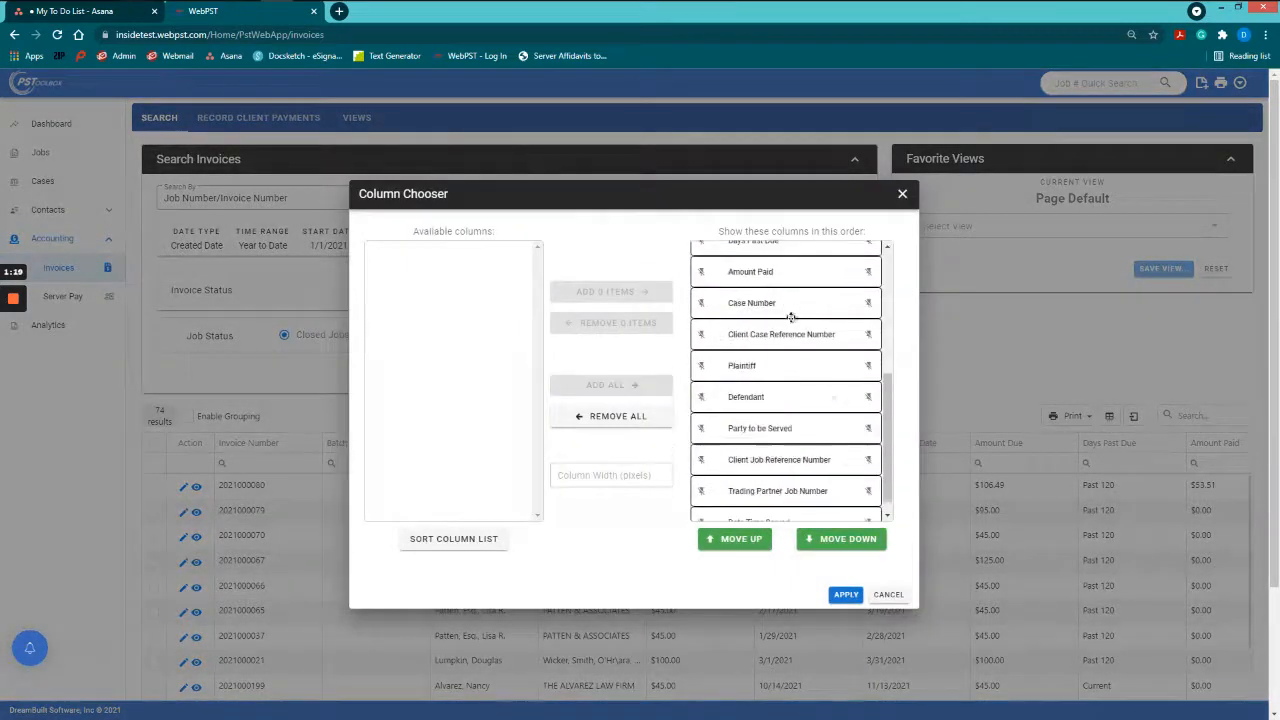
pyautogui.click(902, 196)
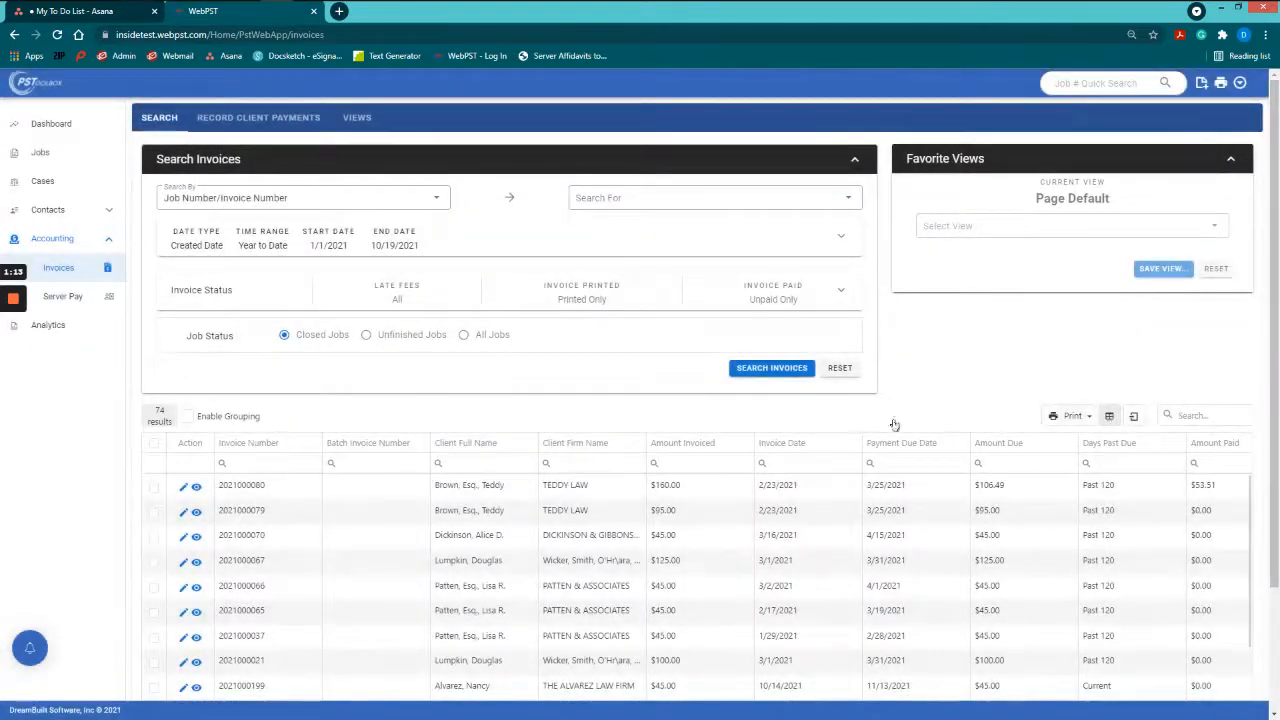
pyautogui.click(154, 487)
pyautogui.click(154, 512)
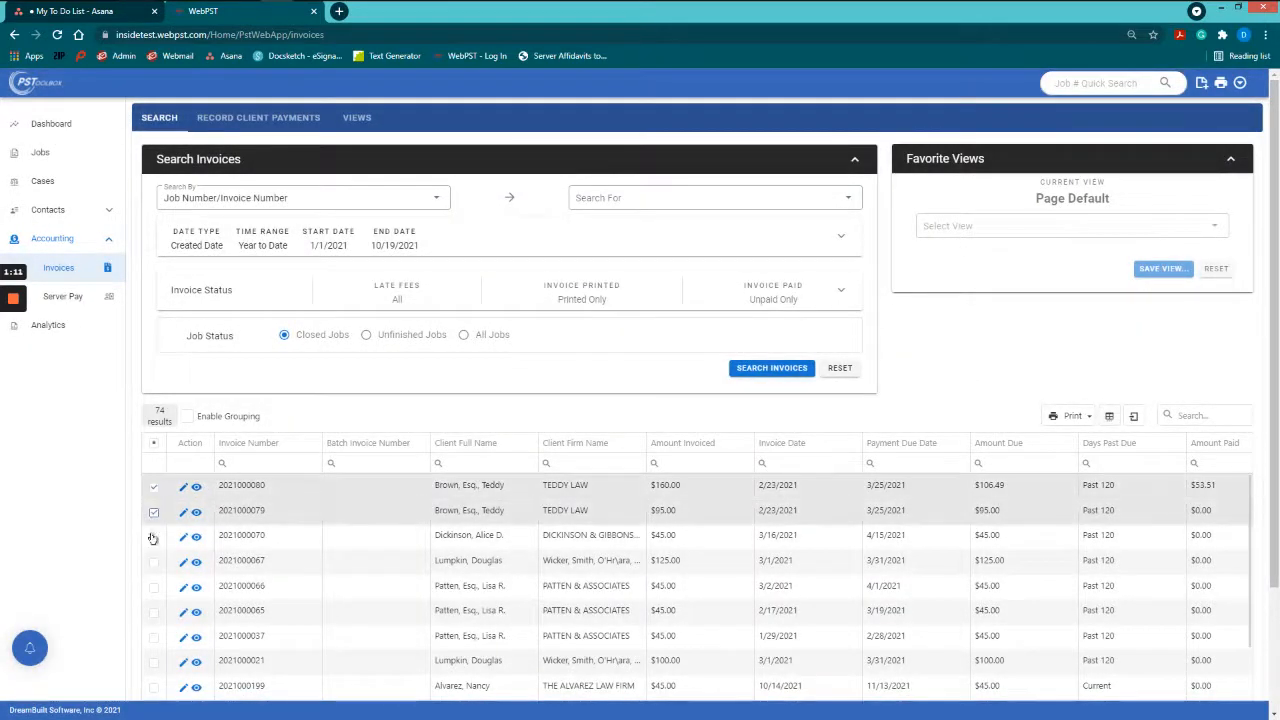
pyautogui.click(153, 537)
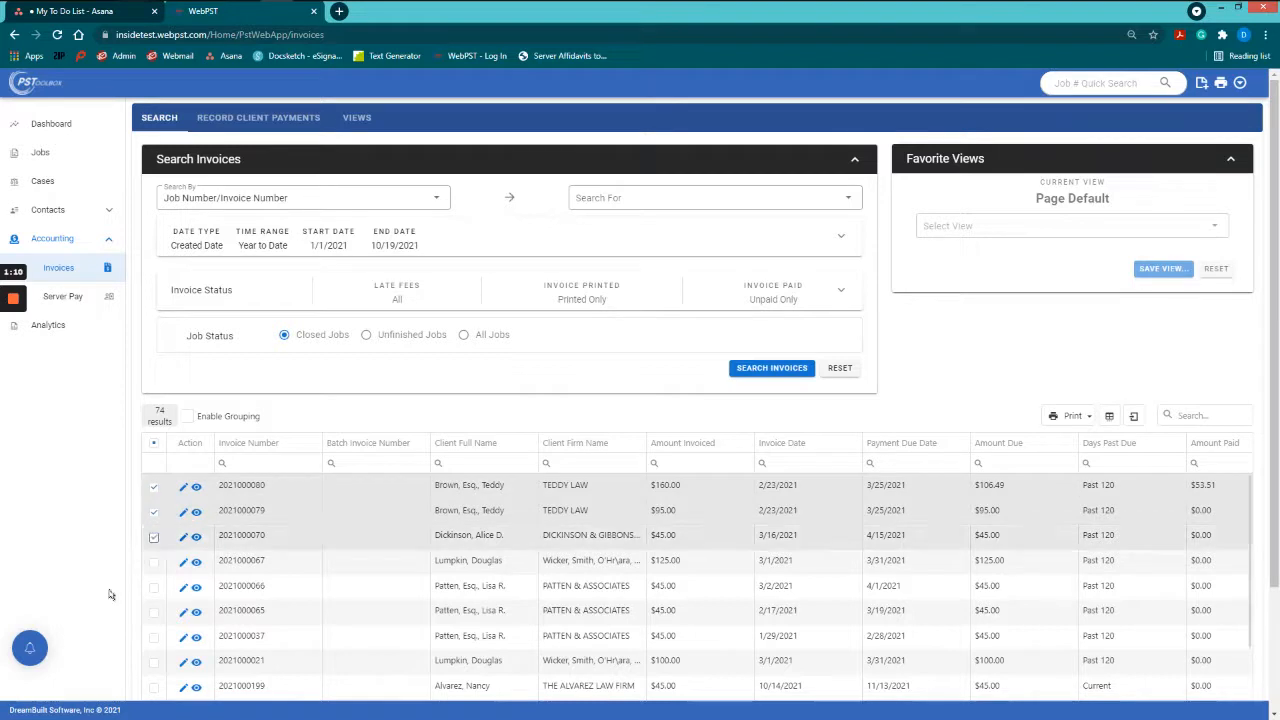
pyautogui.click(1085, 417)
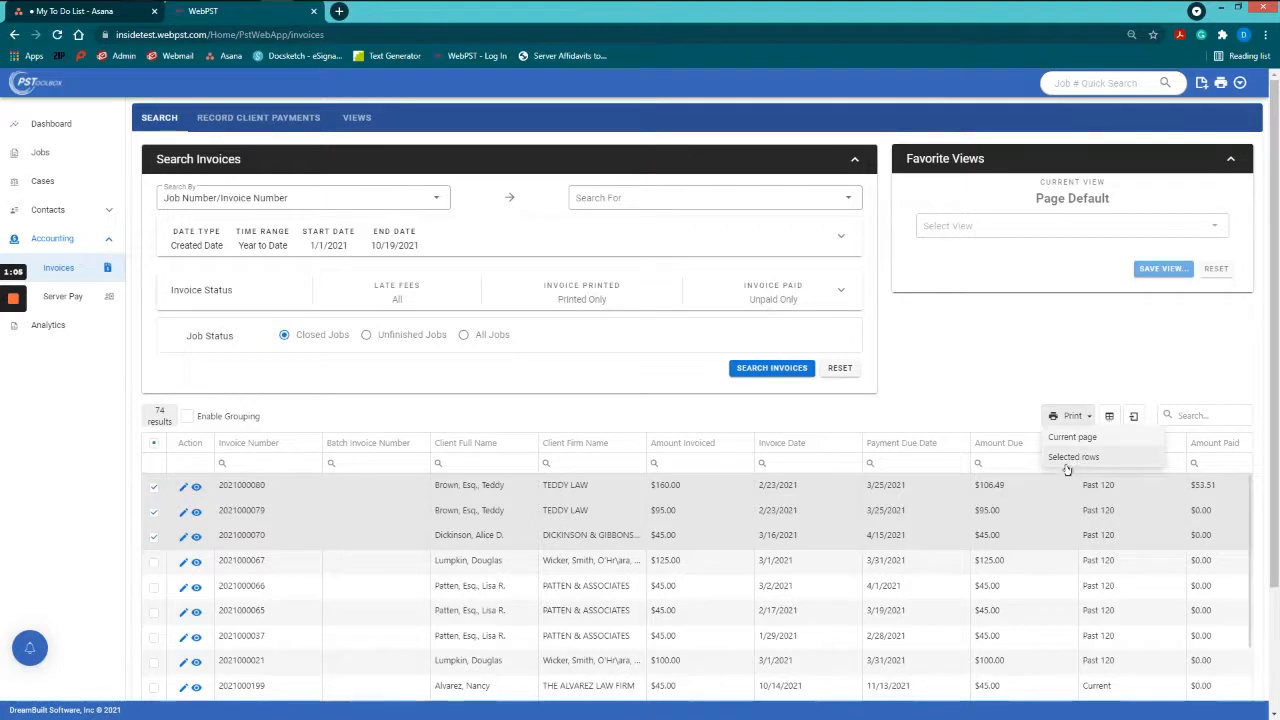
pyautogui.click(1075, 458)
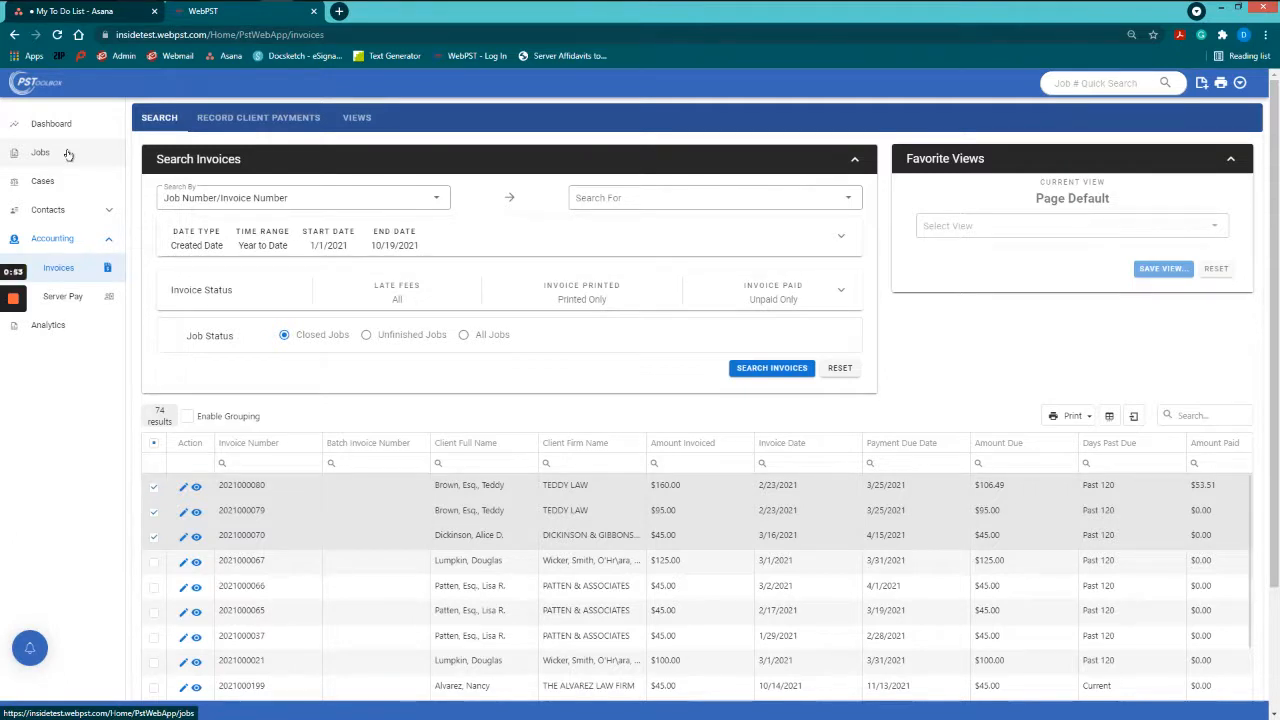
pyautogui.click(153, 486)
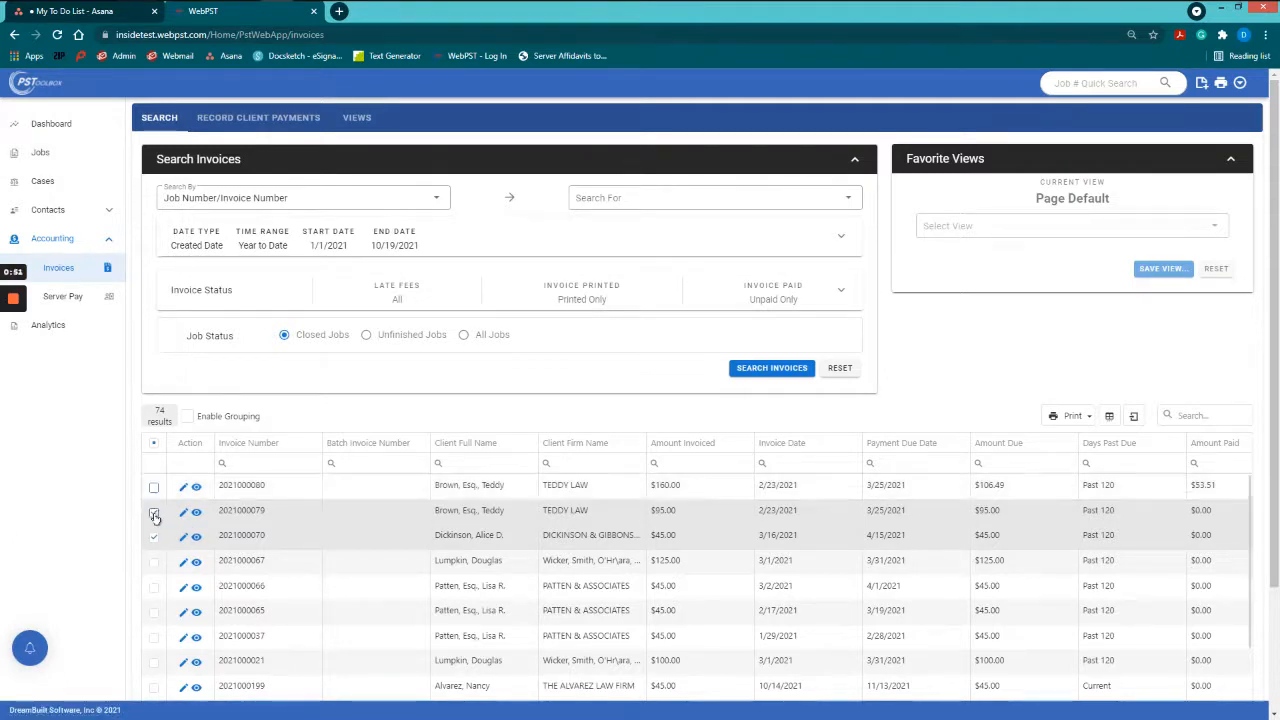
pyautogui.click(153, 511)
pyautogui.click(153, 537)
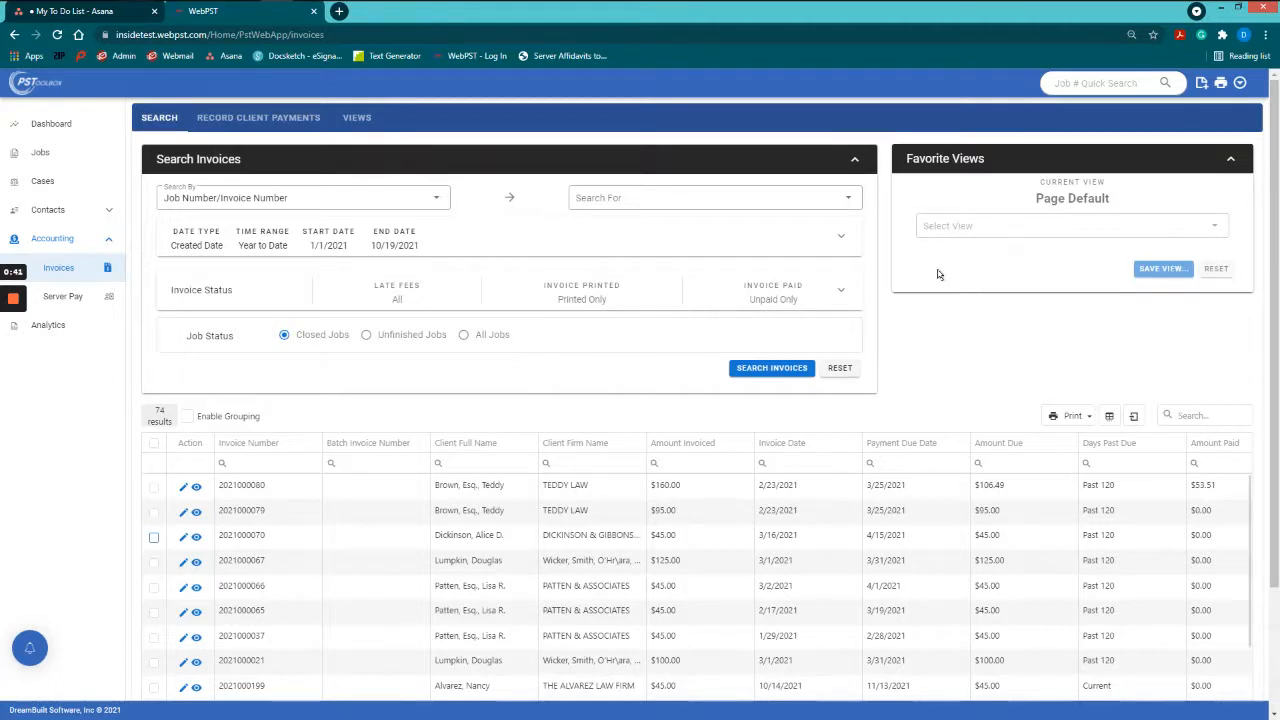
# Step: Switch the date type to Invoiced Date and rerun the search, returning 95 invoices
pyautogui.click(778, 298)
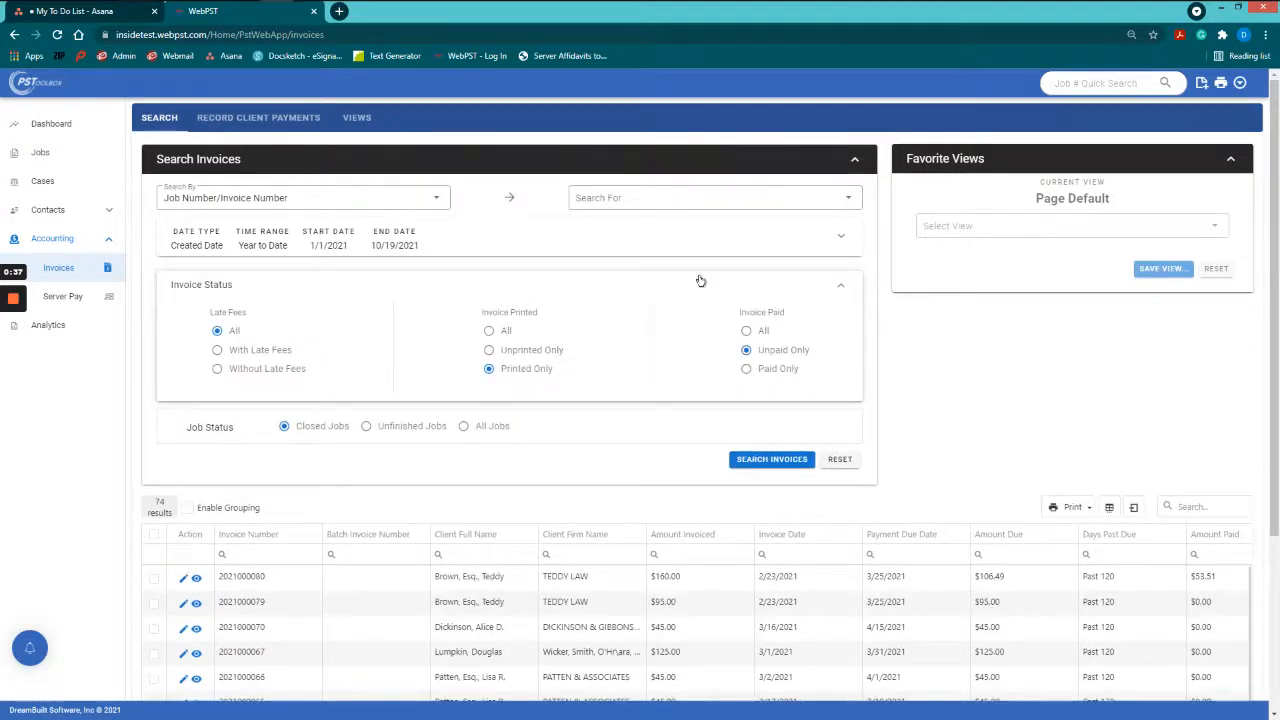
pyautogui.click(708, 247)
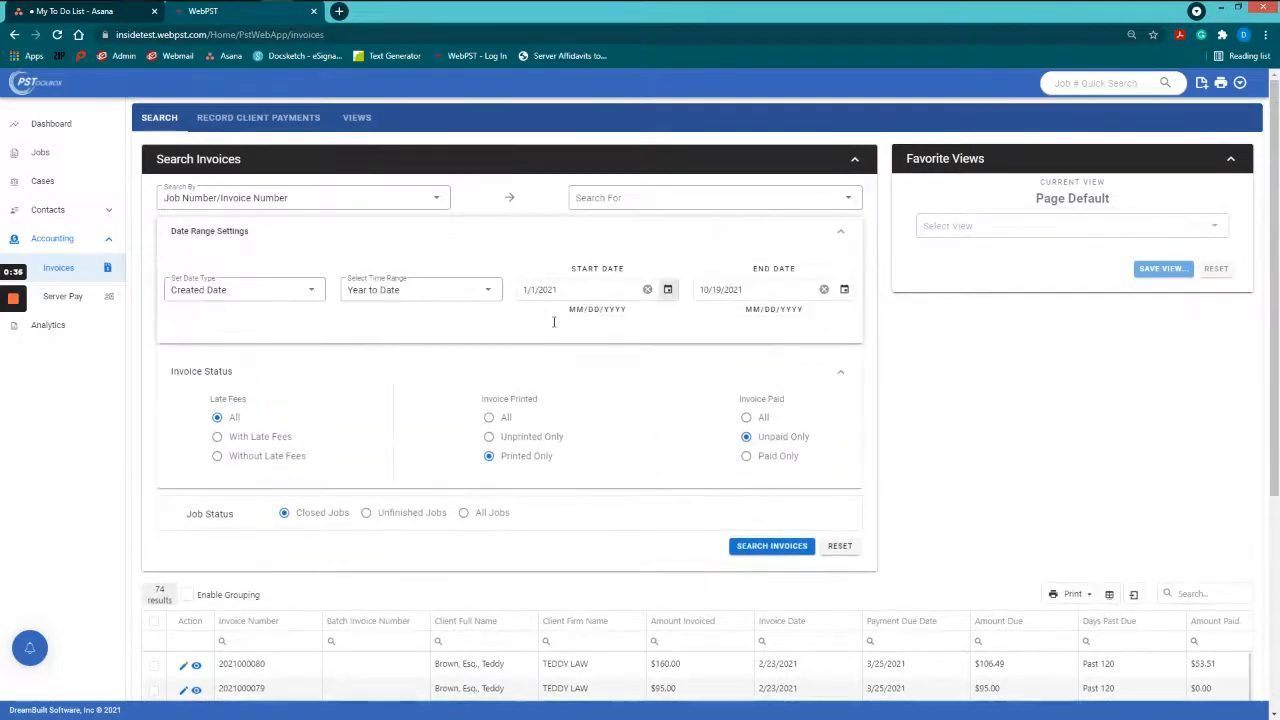
pyautogui.click(278, 294)
pyautogui.click(240, 294)
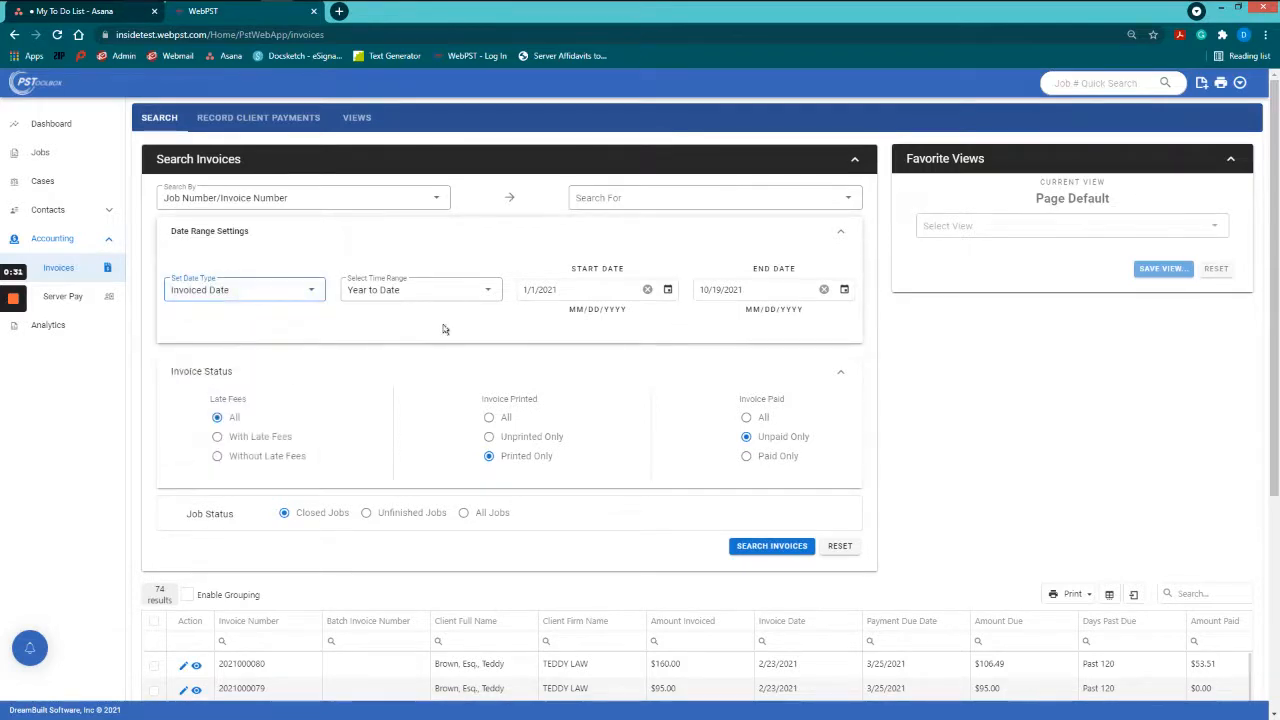
pyautogui.scroll(-2, 443, 329)
pyautogui.click(772, 412)
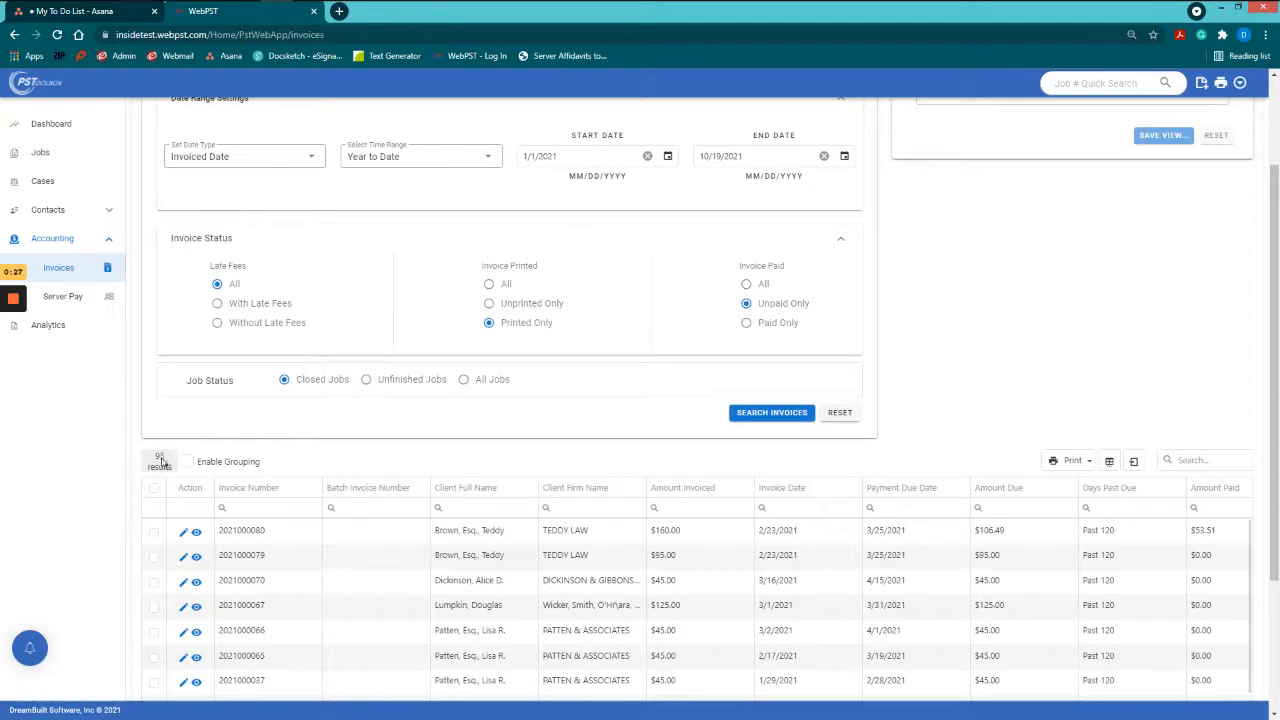
pyautogui.scroll(1, 232, 453)
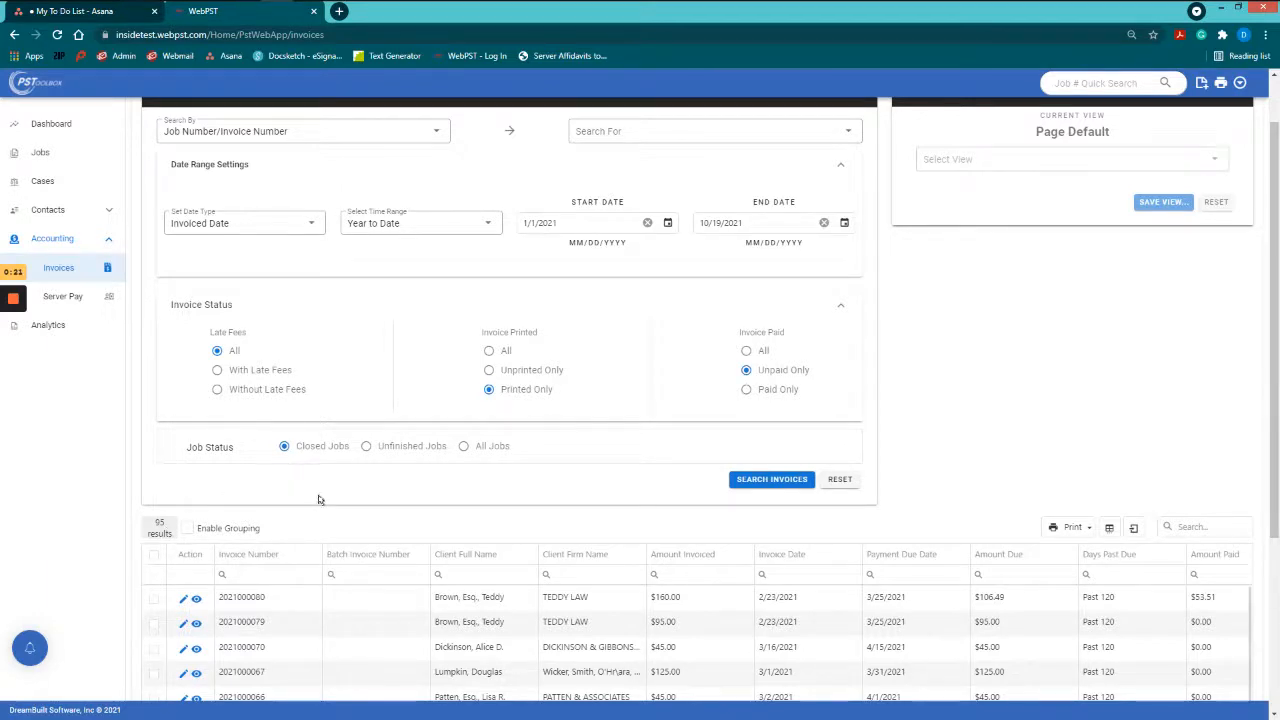
pyautogui.scroll(-1, 320, 500)
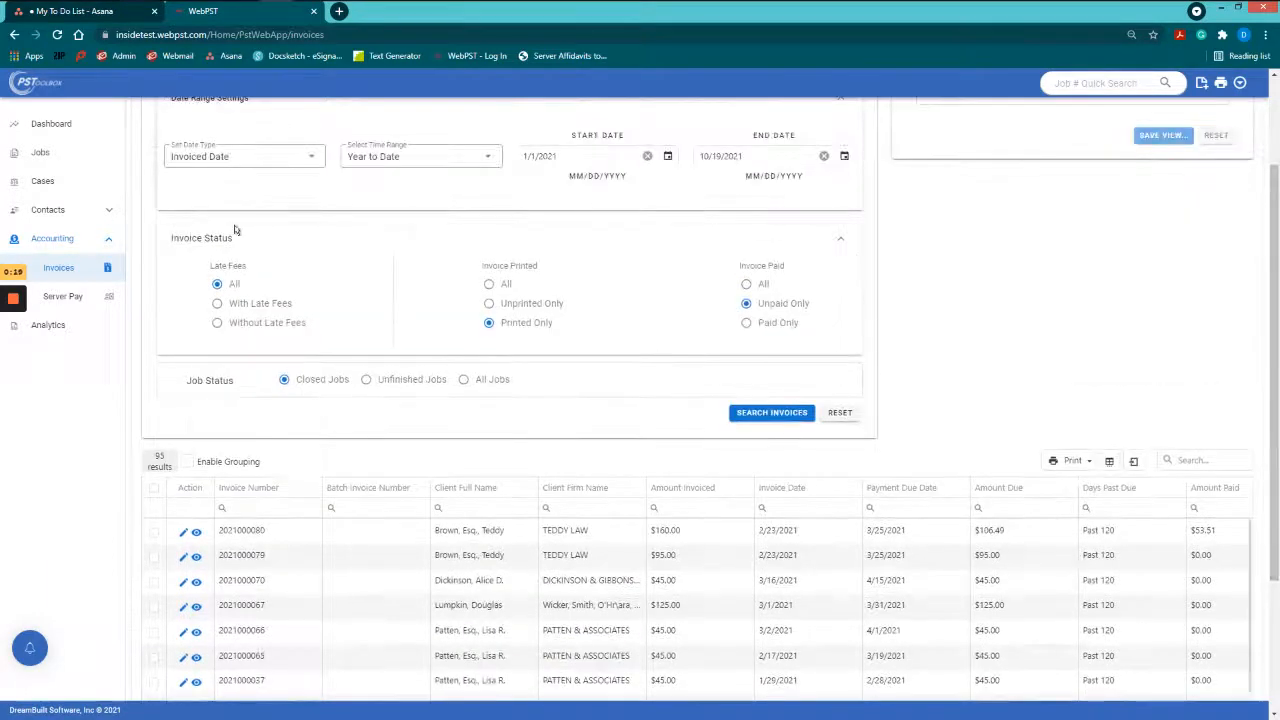
pyautogui.scroll(2, 577, 330)
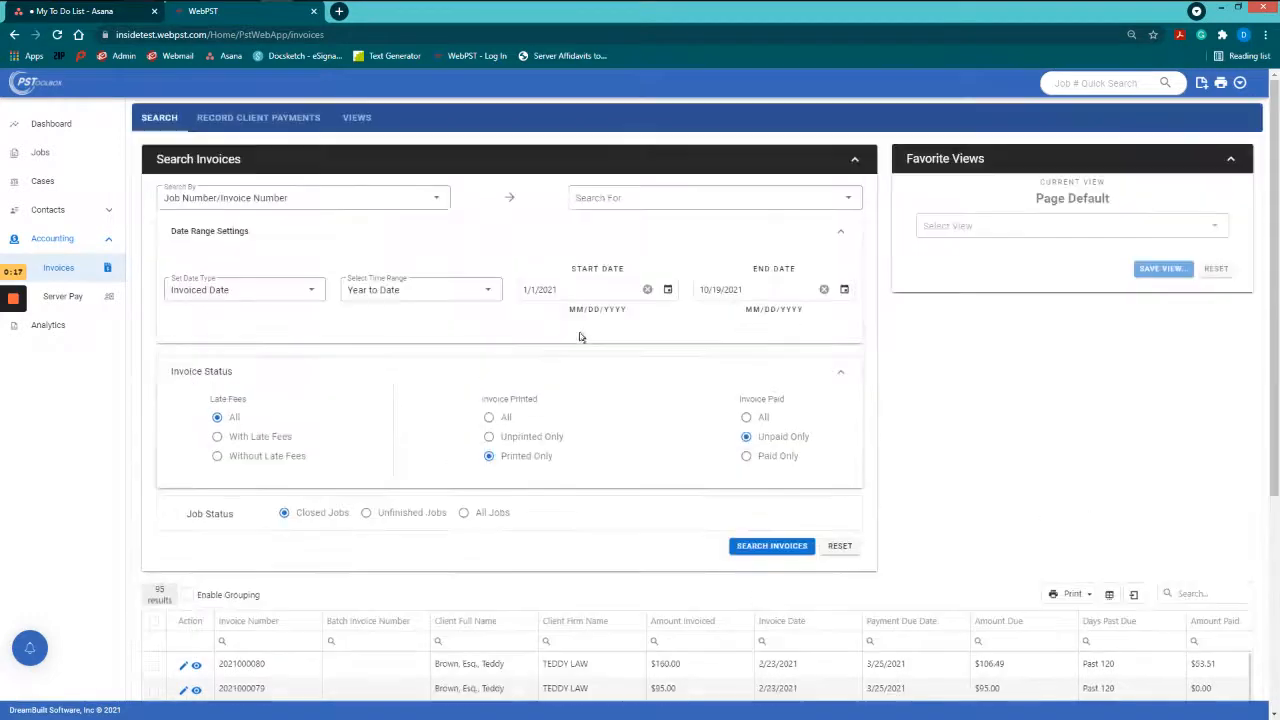
pyautogui.scroll(-1, 922, 384)
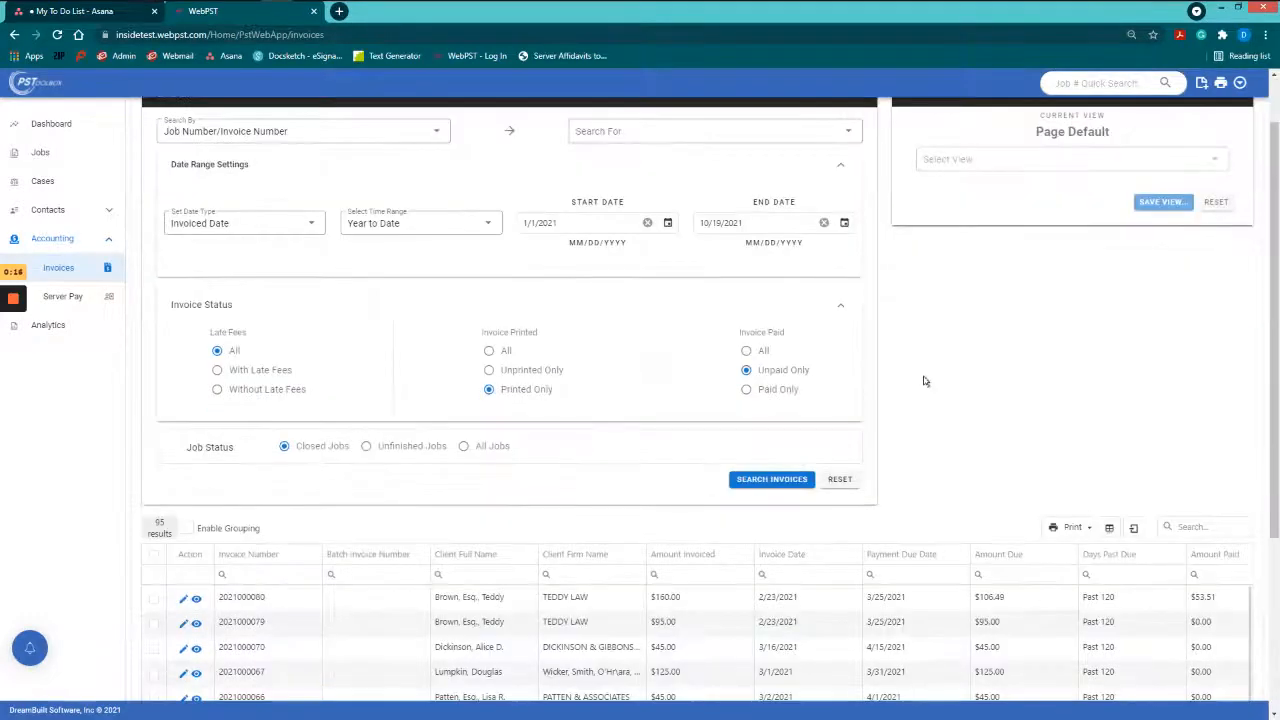
pyautogui.scroll(1, 908, 365)
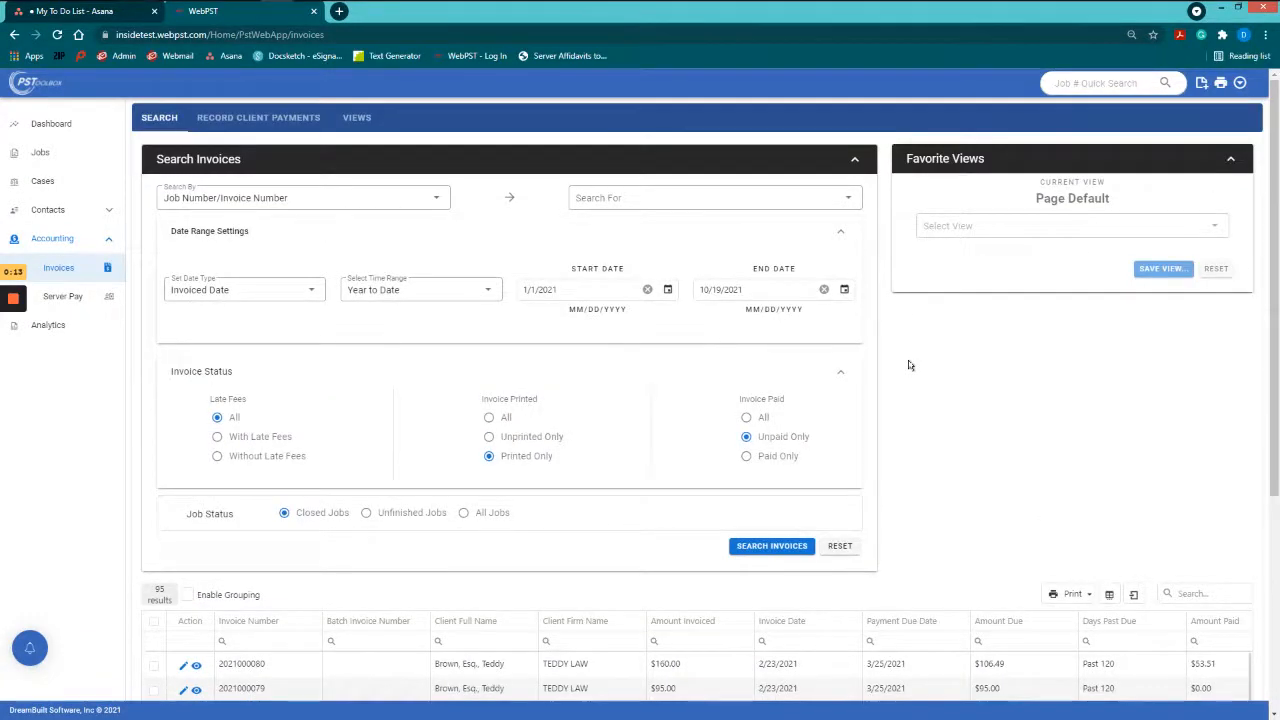